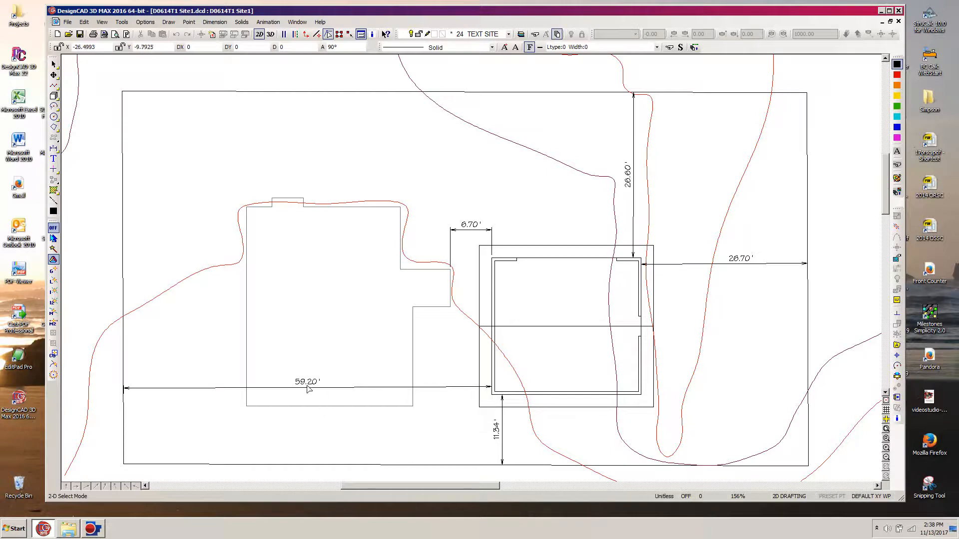
Step: Move the 59.20' dimension's text along its dimension line towards the west property line, clear of the house outline
{"action": "left_click", "coordinate": [366, 388]}
{"action": "left_click", "coordinate": [308, 387]}
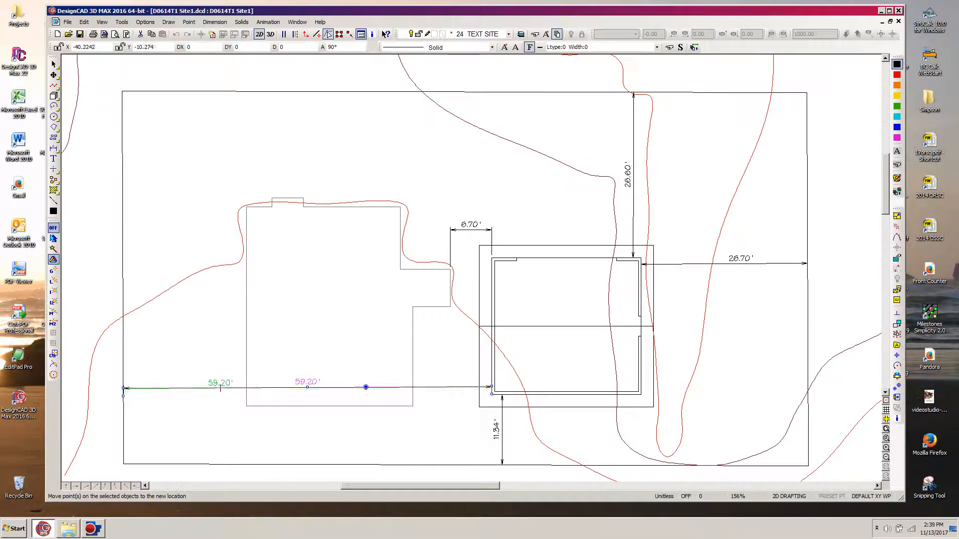
{"action": "left_click", "coordinate": [222, 388]}
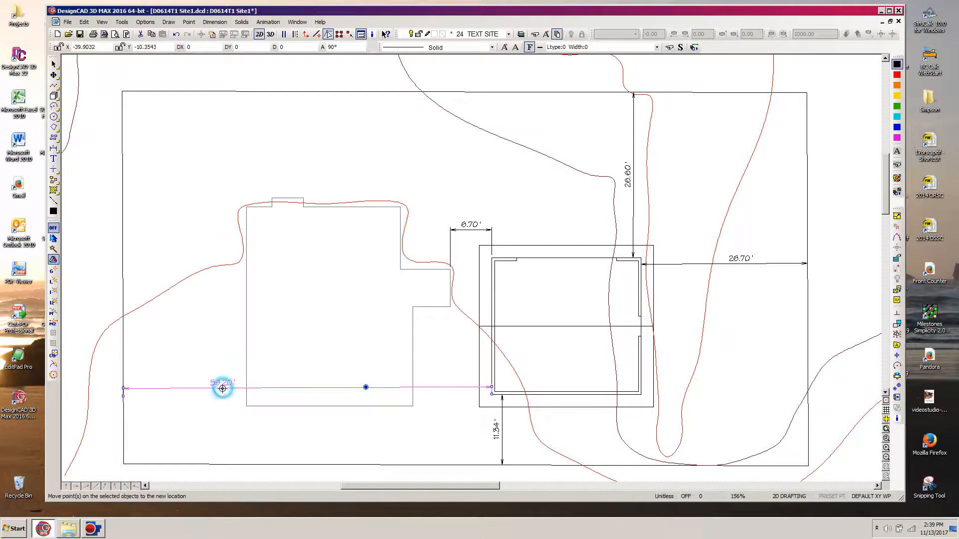
{"action": "left_click", "coordinate": [369, 453]}
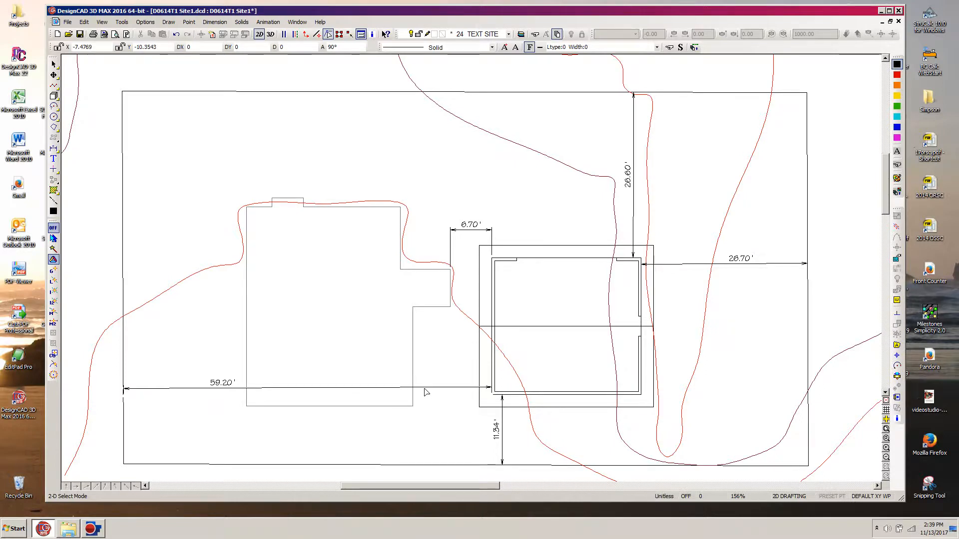
Step: Change the line style of the red contour that wraps around the existing house to Hidden
{"action": "key", "text": "f"}
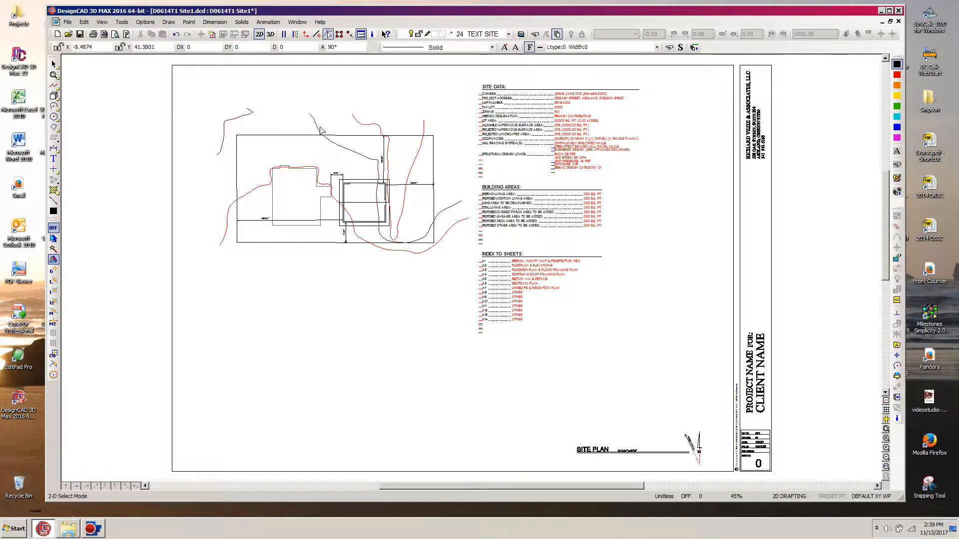
{"action": "key", "text": "z"}
{"action": "left_click", "coordinate": [199, 89]}
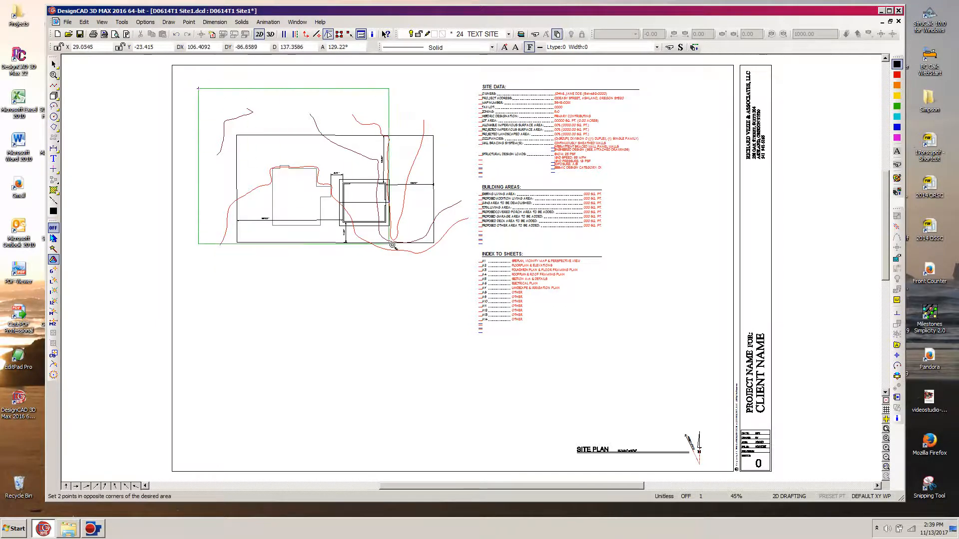
{"action": "left_click", "coordinate": [498, 287]}
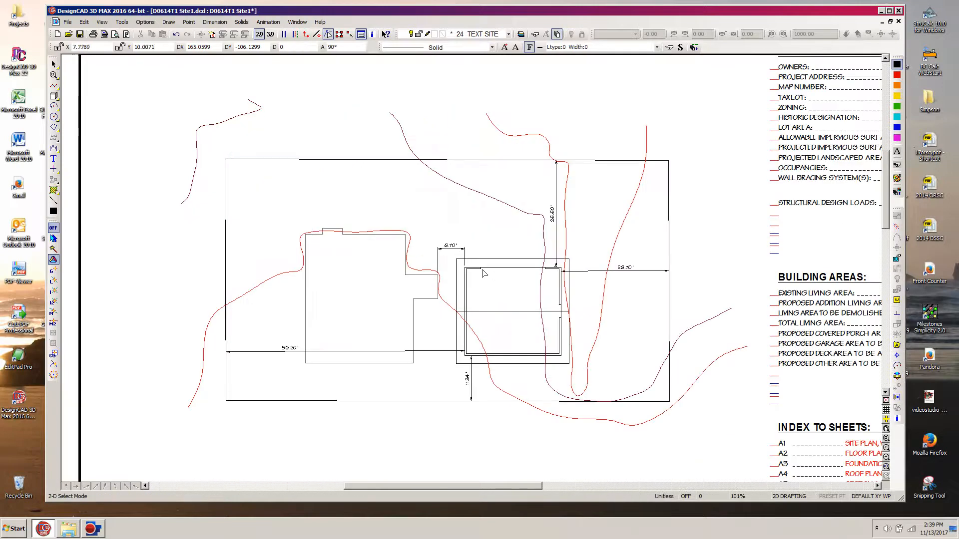
{"action": "left_click", "coordinate": [199, 378]}
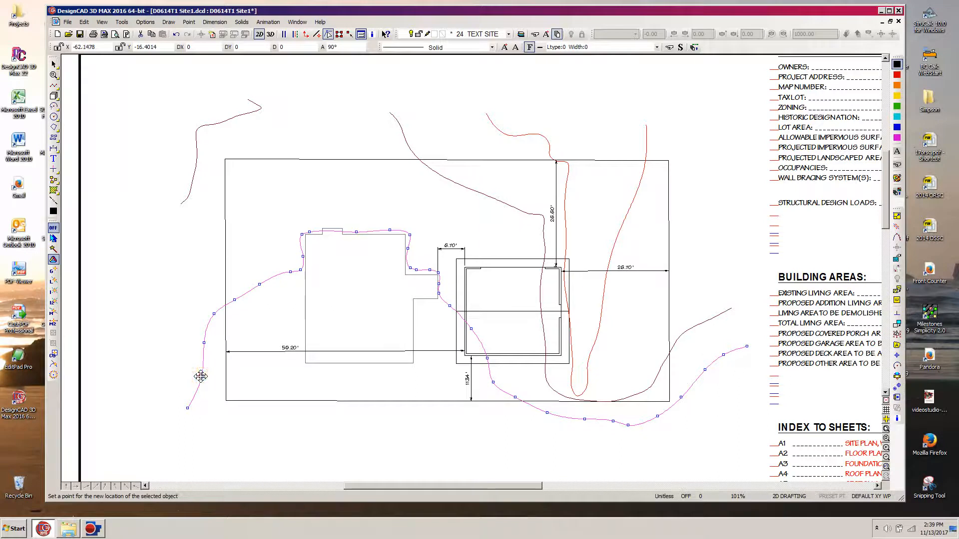
{"action": "key", "text": "Escape"}
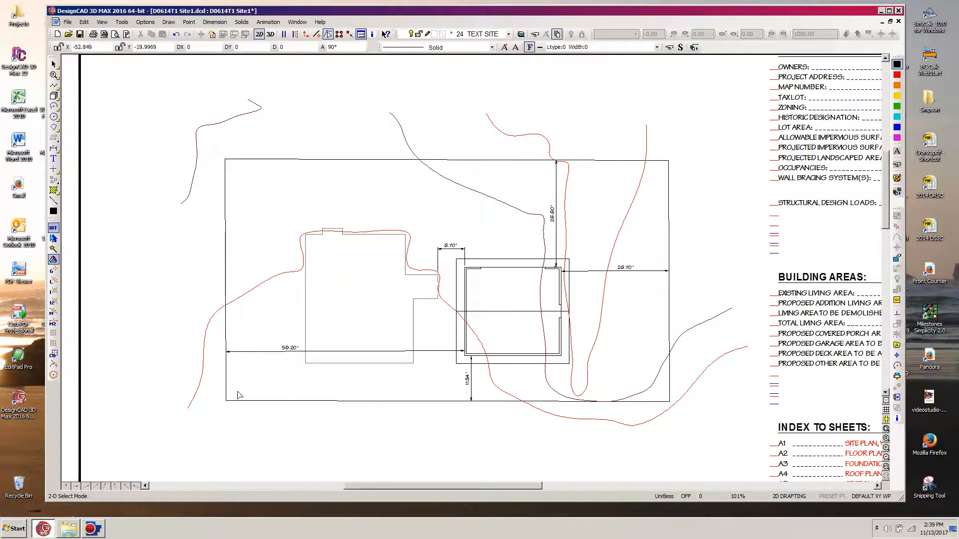
{"action": "left_click", "coordinate": [187, 407]}
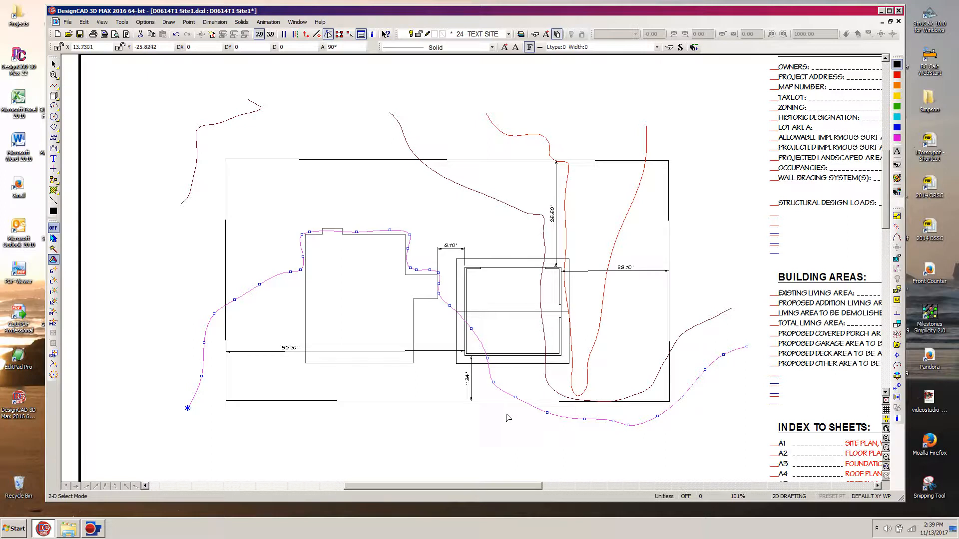
{"action": "left_click", "coordinate": [897, 419]}
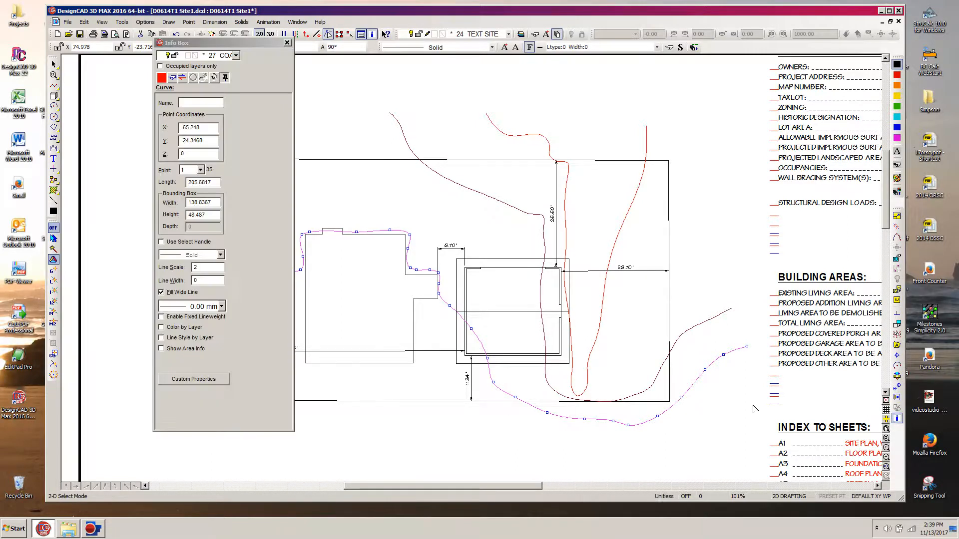
{"action": "left_click", "coordinate": [221, 257]}
{"action": "left_click", "coordinate": [210, 291]}
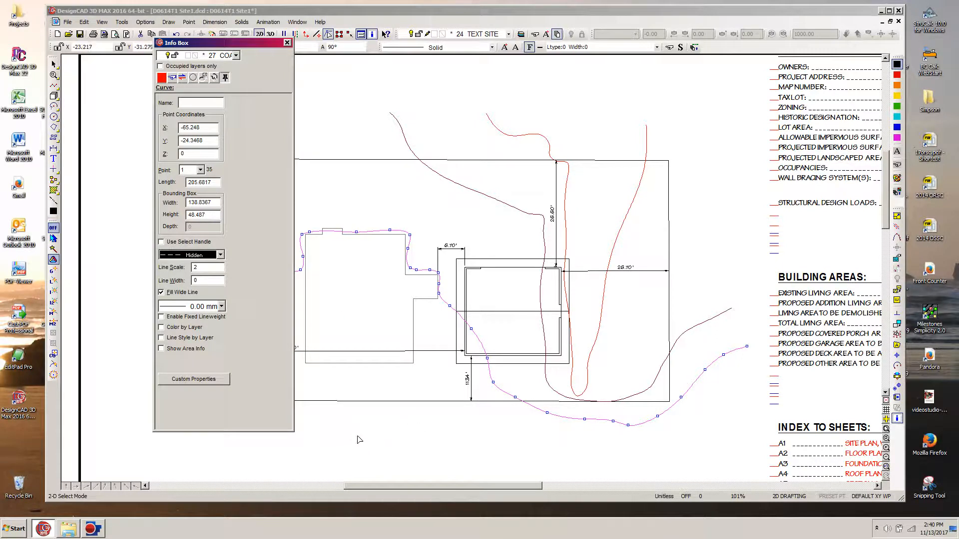
{"action": "left_click", "coordinate": [374, 436]}
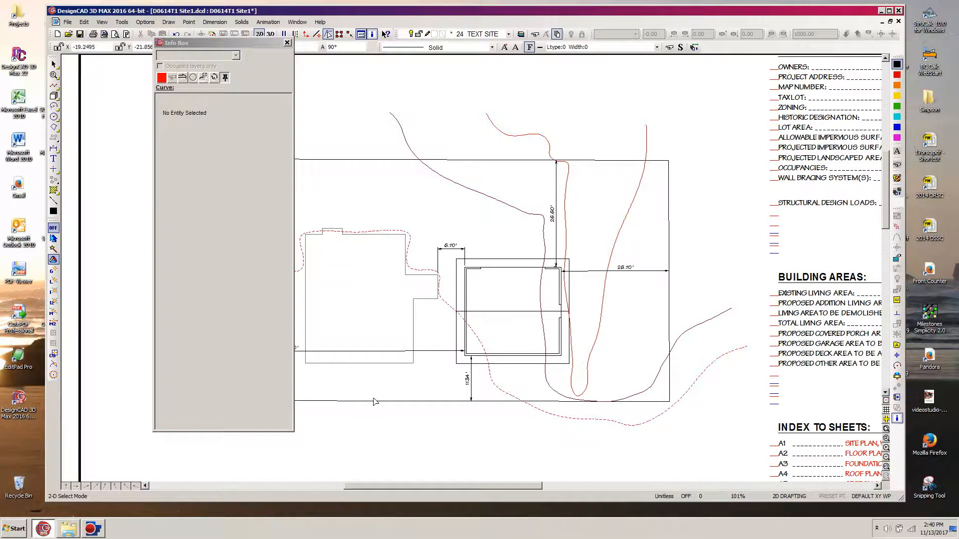
Step: Set the line scale of the red contour around the house to 3
{"action": "left_click", "coordinate": [584, 419]}
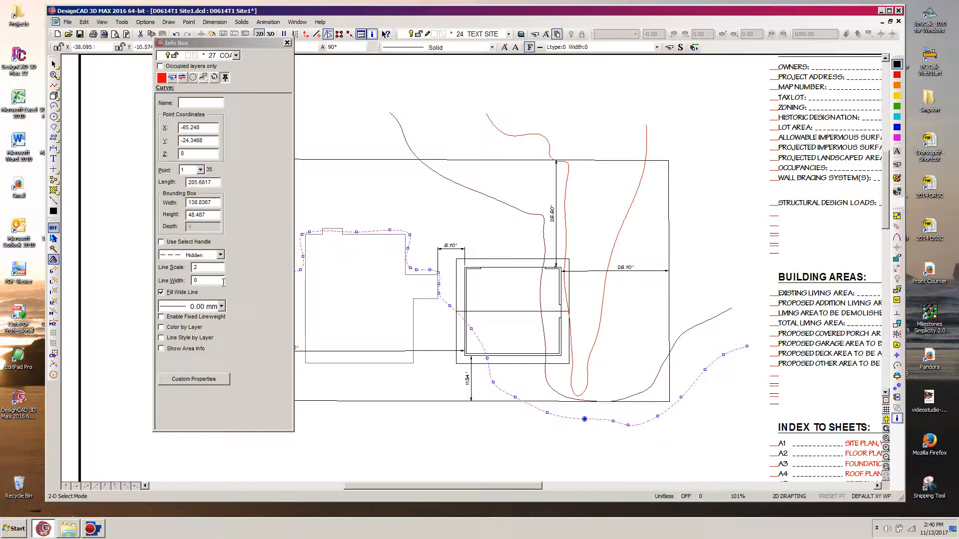
{"action": "double_click", "coordinate": [203, 267]}
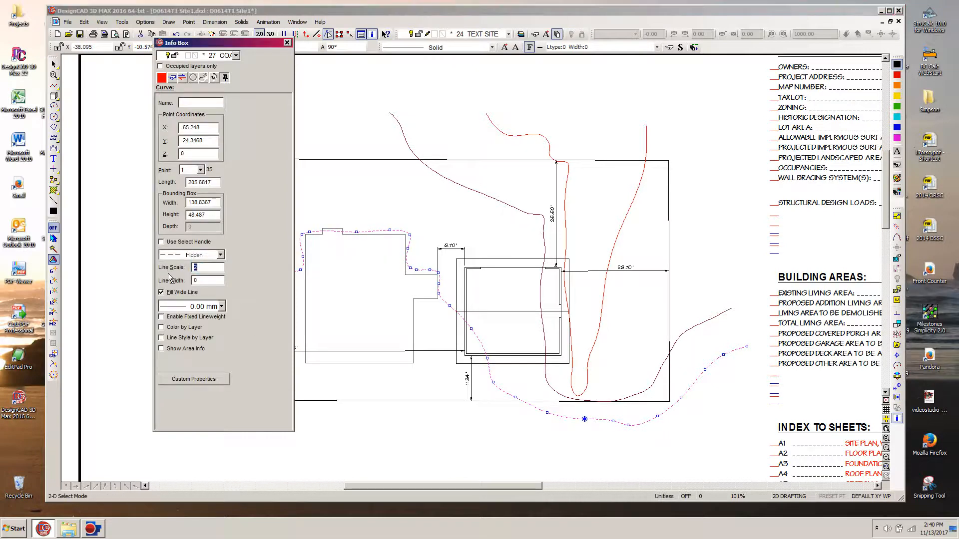
{"action": "left_click", "coordinate": [390, 467]}
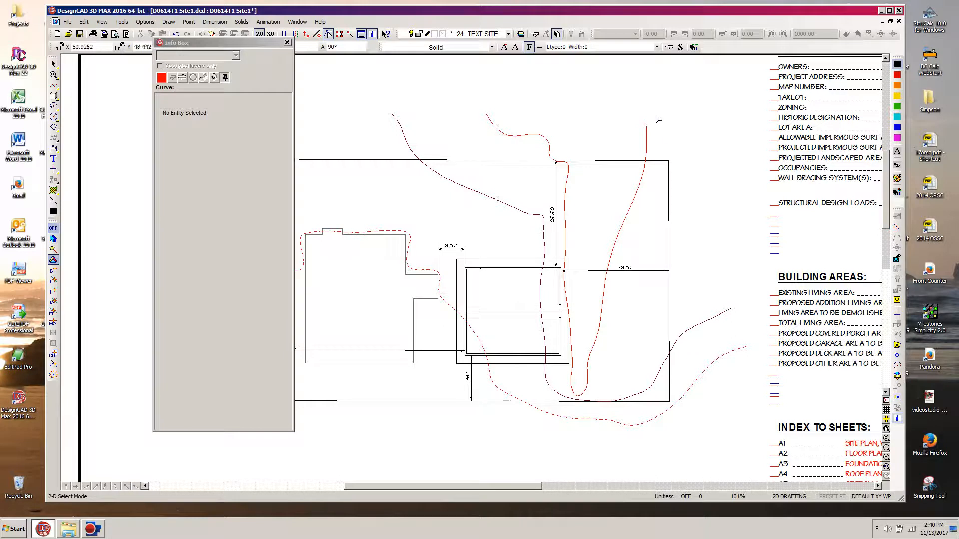
Step: Match the narrow U-shaped red contour near the east property line to the hidden-line contour's properties with Same As
{"action": "left_click", "coordinate": [646, 127]}
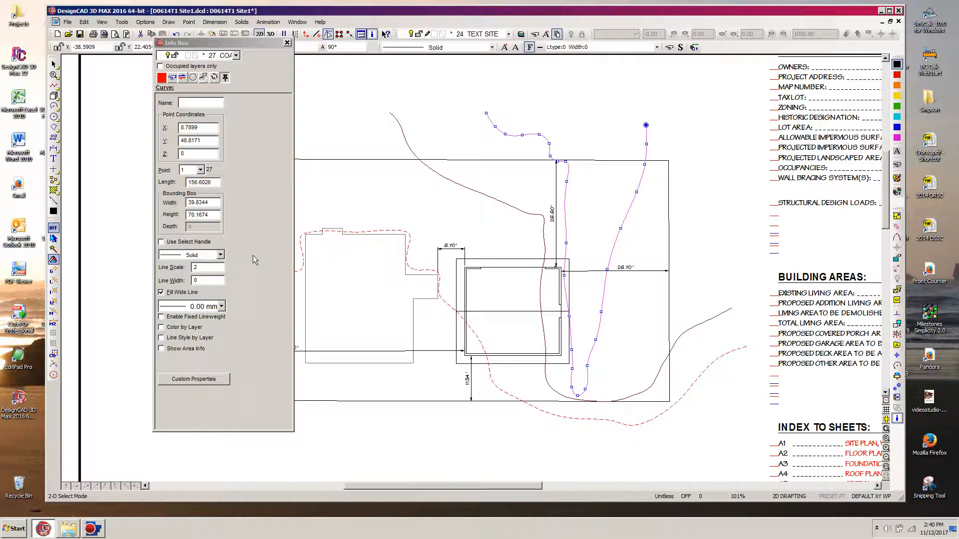
{"action": "left_click", "coordinate": [173, 78]}
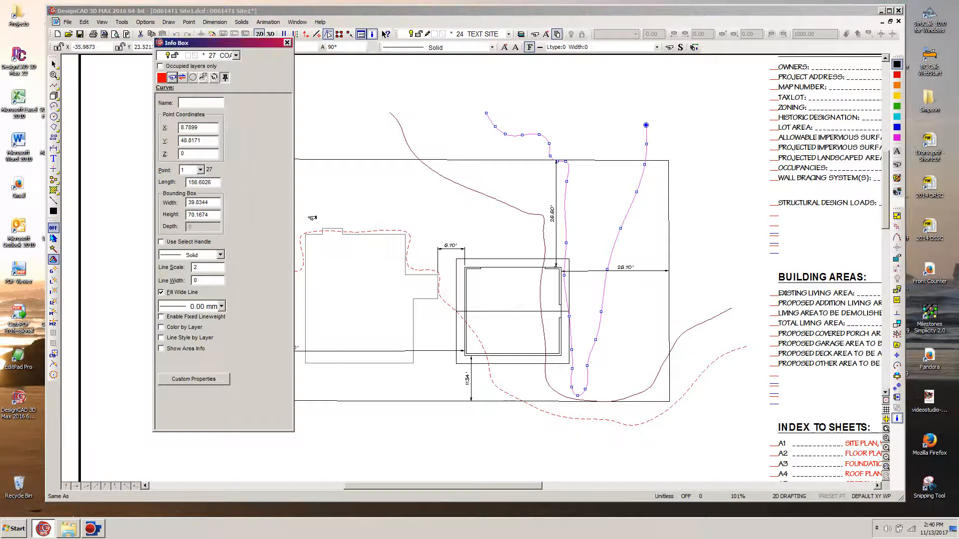
{"action": "left_click", "coordinate": [632, 427]}
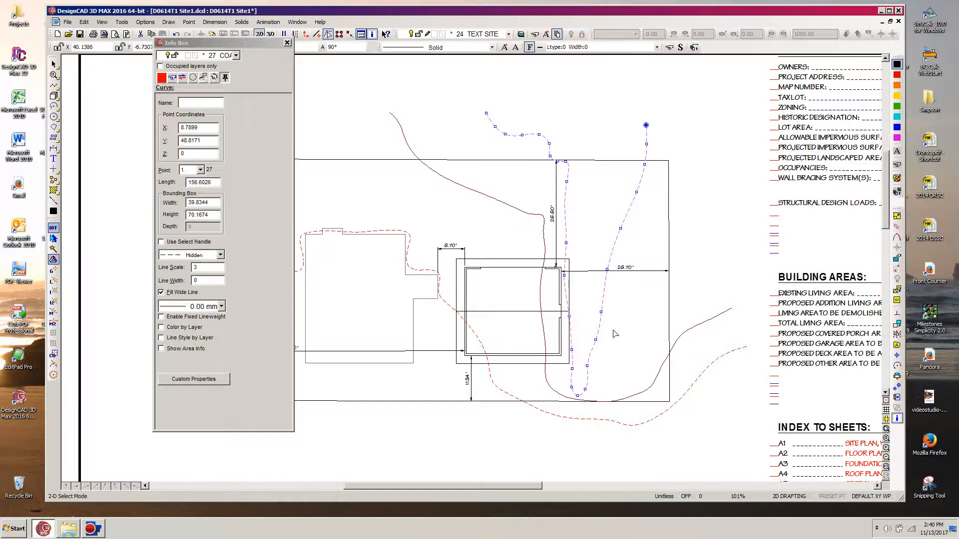
{"action": "left_click", "coordinate": [460, 434]}
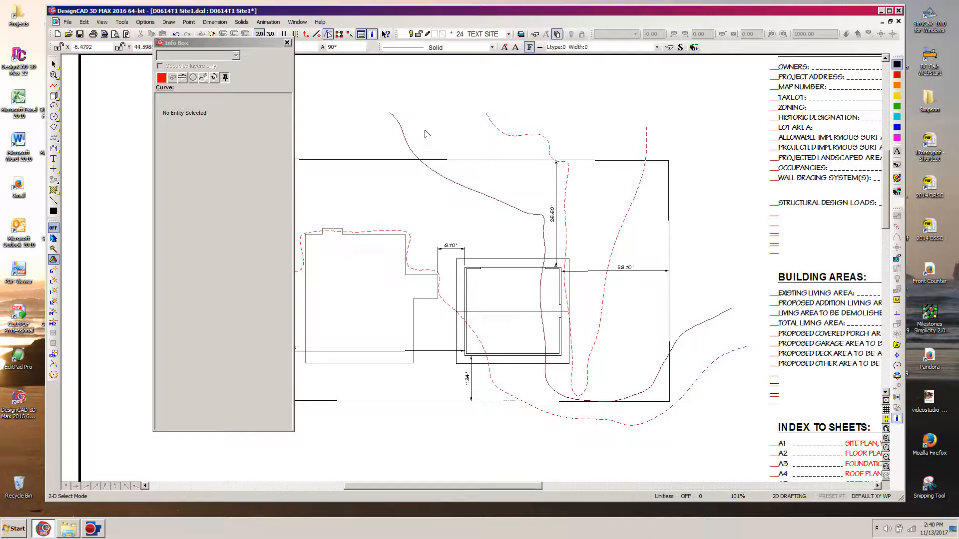
Step: Give the dark red contour crossing the new building the Hidden line style with a line scale of 3
{"action": "left_click", "coordinate": [406, 143]}
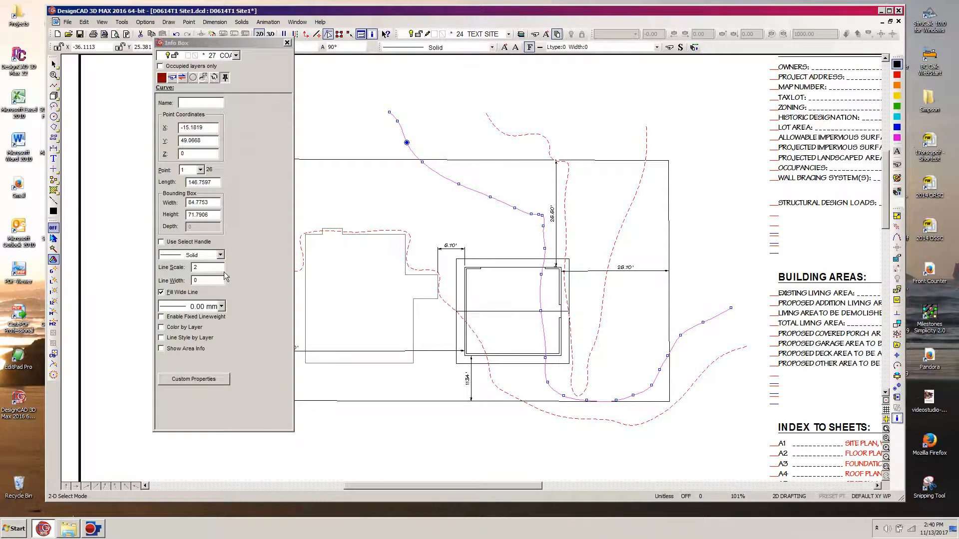
{"action": "left_click", "coordinate": [220, 255]}
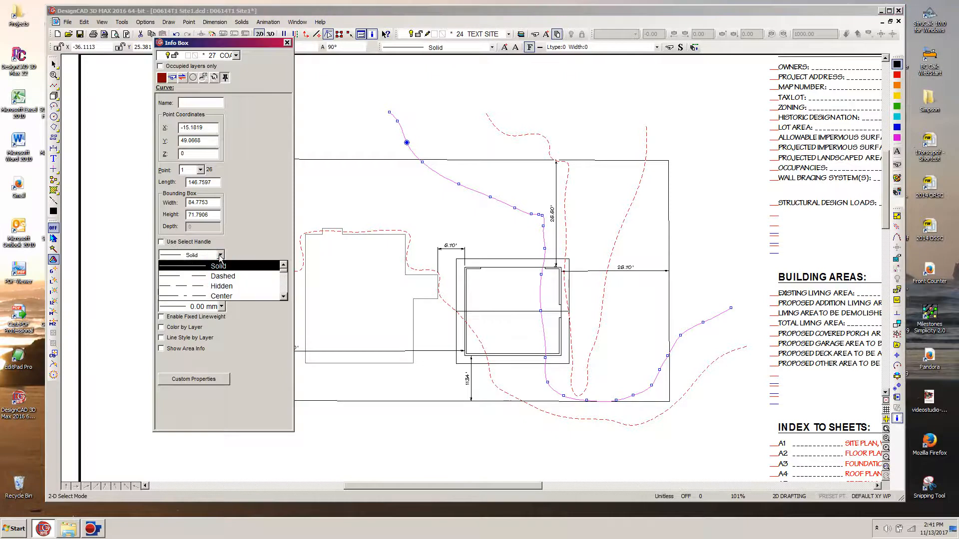
{"action": "left_click", "coordinate": [220, 286]}
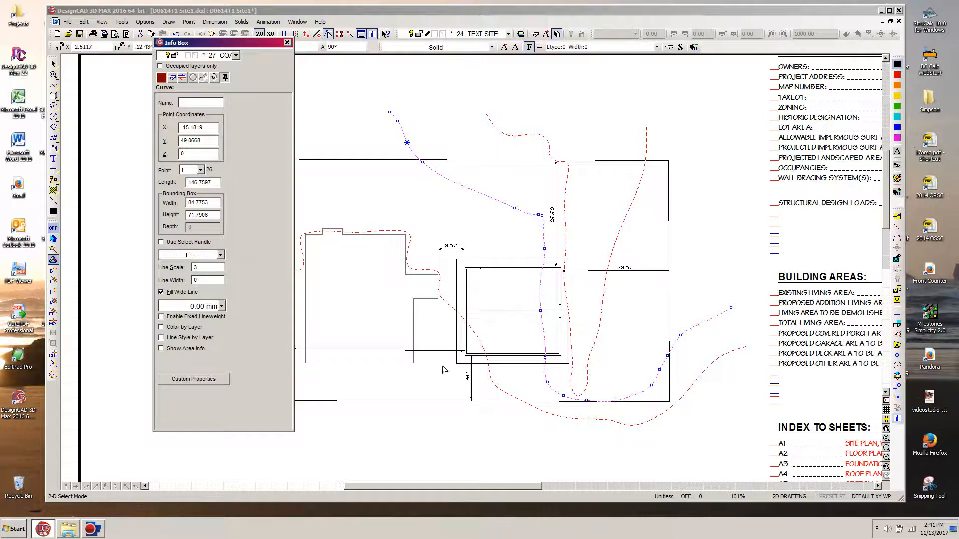
{"action": "left_click", "coordinate": [394, 446]}
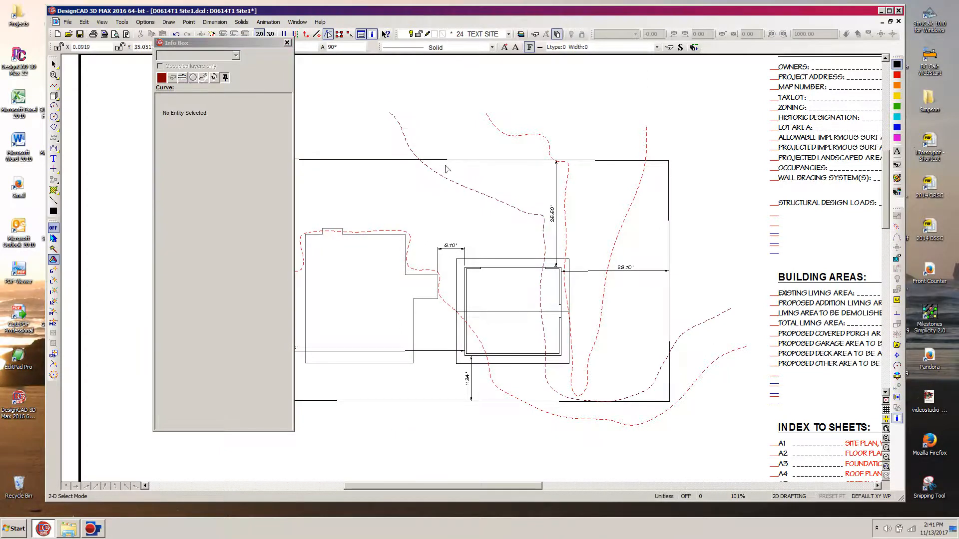
Step: Move the Info Box clear of the drawing, and make the IMAGE IMPORT layer visible and unlocked
{"action": "mouse_move", "coordinate": [239, 43]}
{"action": "left_mouse_down"}
{"action": "mouse_move", "coordinate": [367, 151]}
{"action": "mouse_move", "coordinate": [251, 500]}
{"action": "left_mouse_up"}
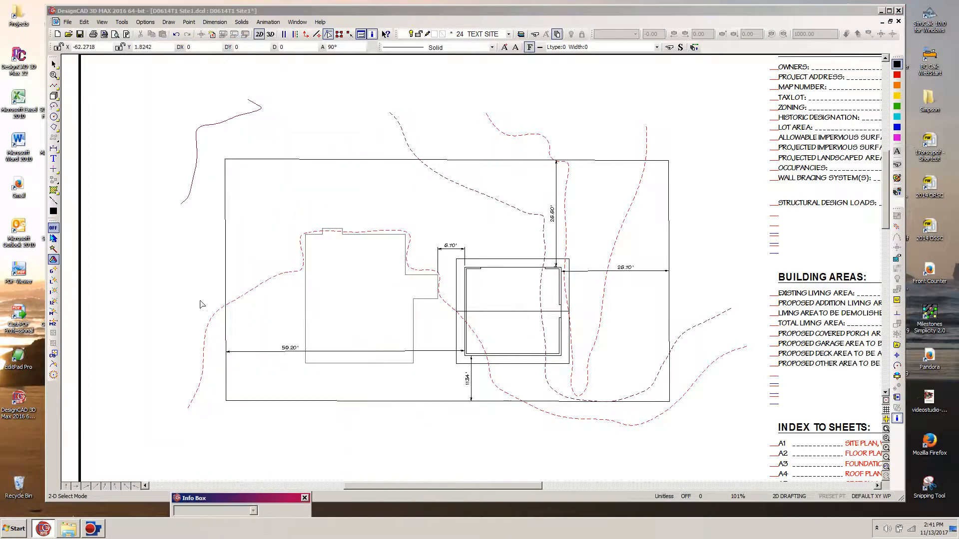
{"action": "left_click", "coordinate": [124, 209]}
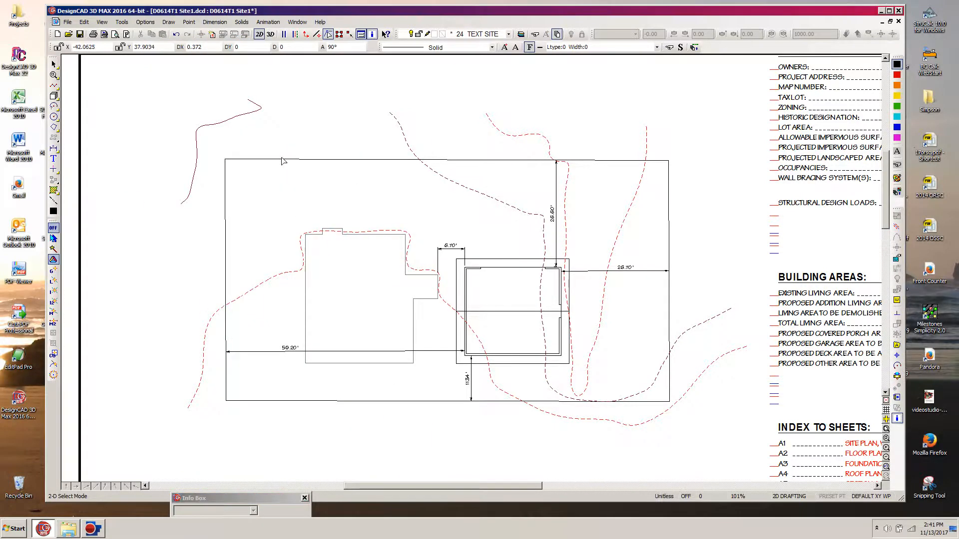
{"action": "key", "text": "f"}
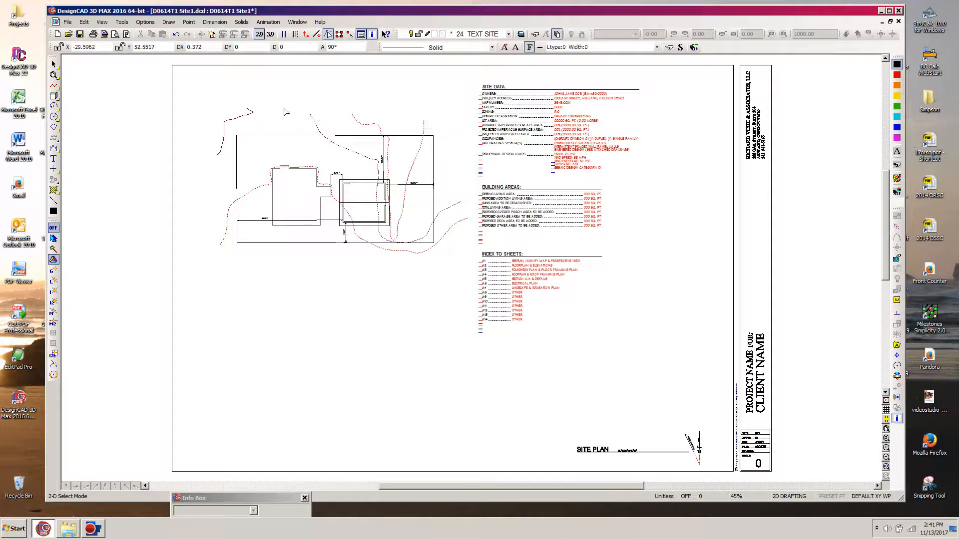
{"action": "key", "text": "l"}
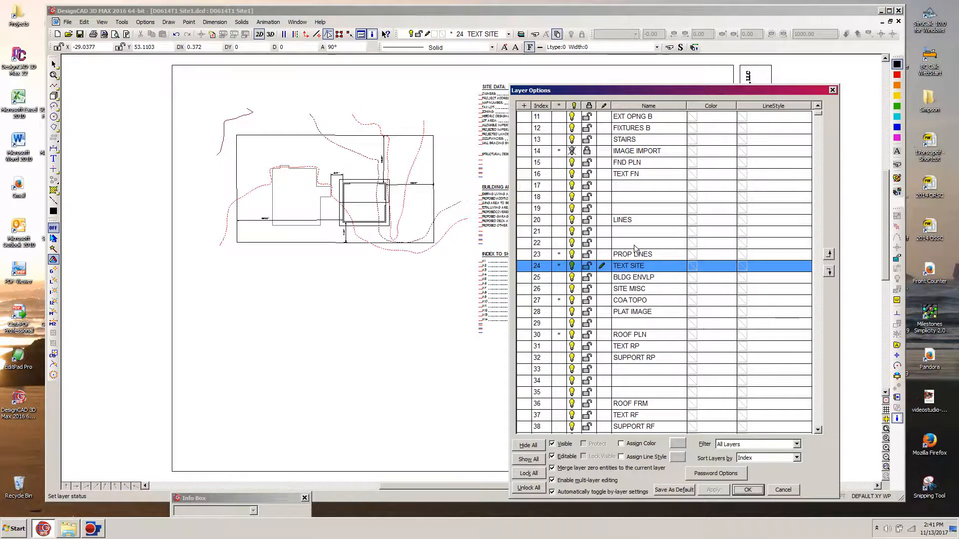
{"action": "left_click", "coordinate": [588, 154]}
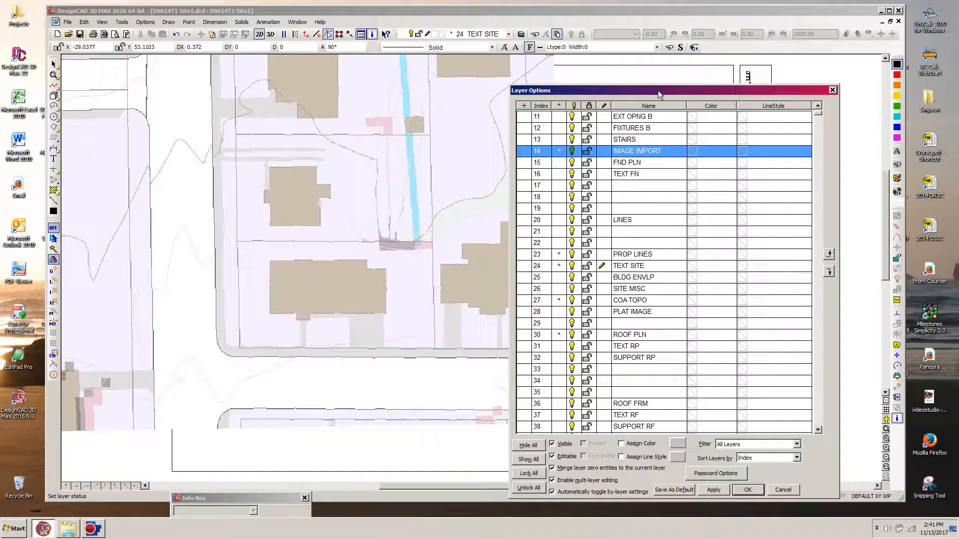
{"action": "left_click", "coordinate": [751, 489]}
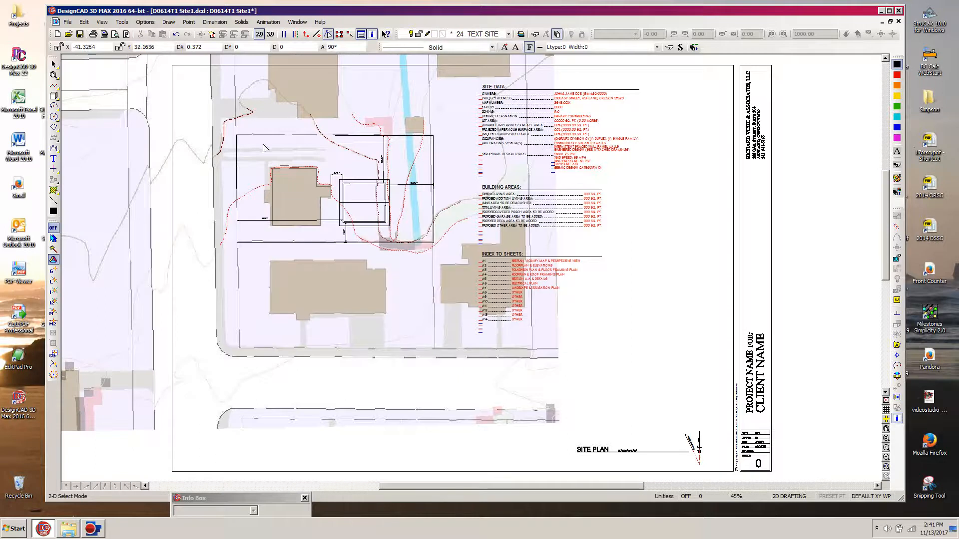
Step: Examine the elevation label on the imported map's contour above the building across the street
{"action": "key", "text": "ctrl+s"}
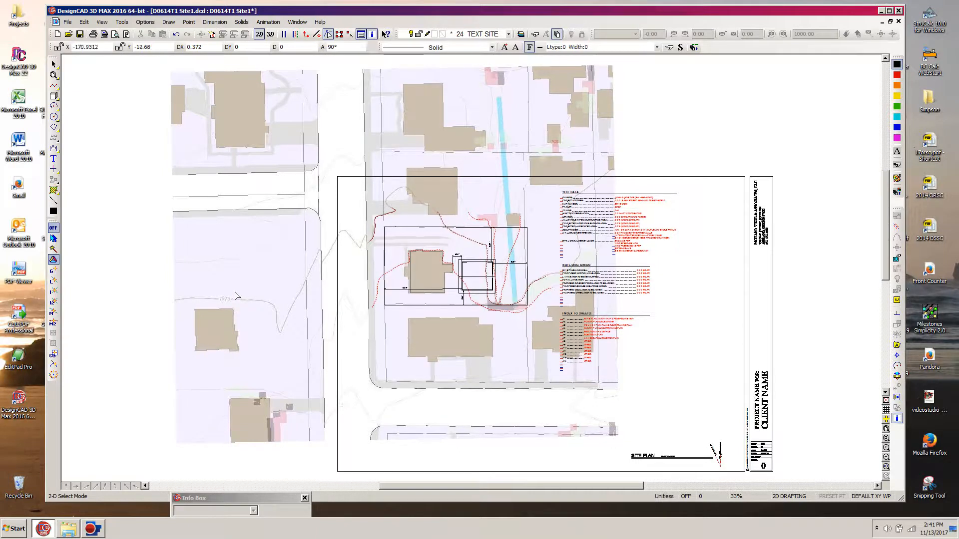
{"action": "key", "text": "w"}
{"action": "left_click", "coordinate": [261, 273]}
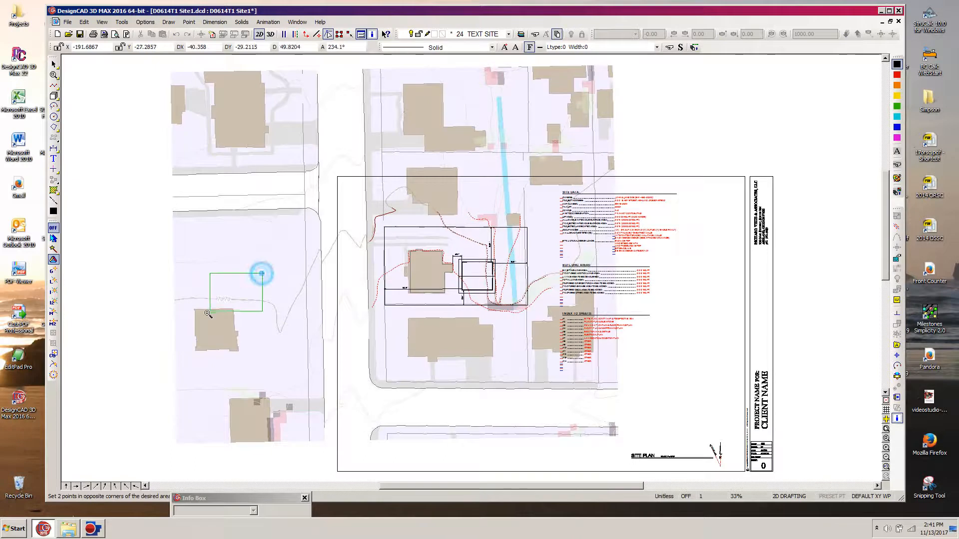
{"action": "left_click", "coordinate": [202, 318]}
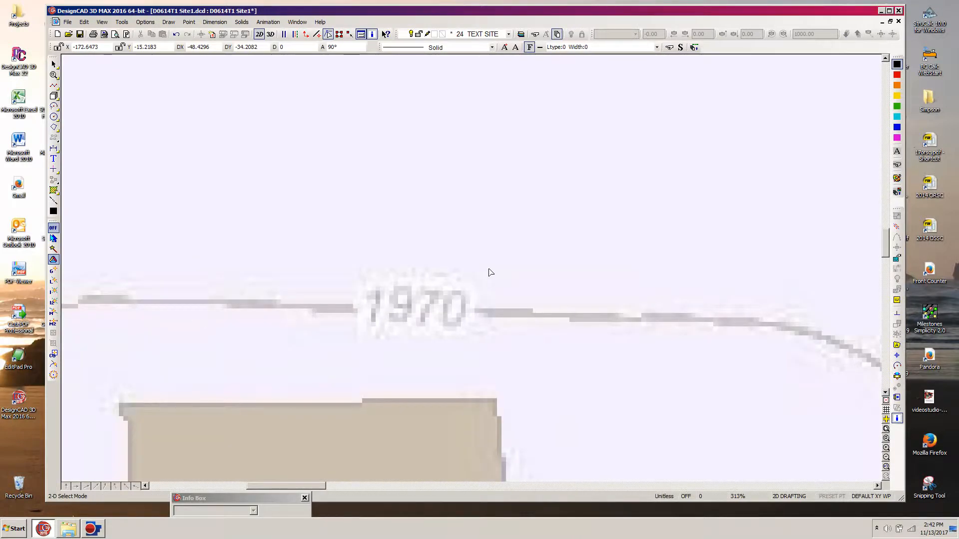
{"action": "key", "text": "p"}
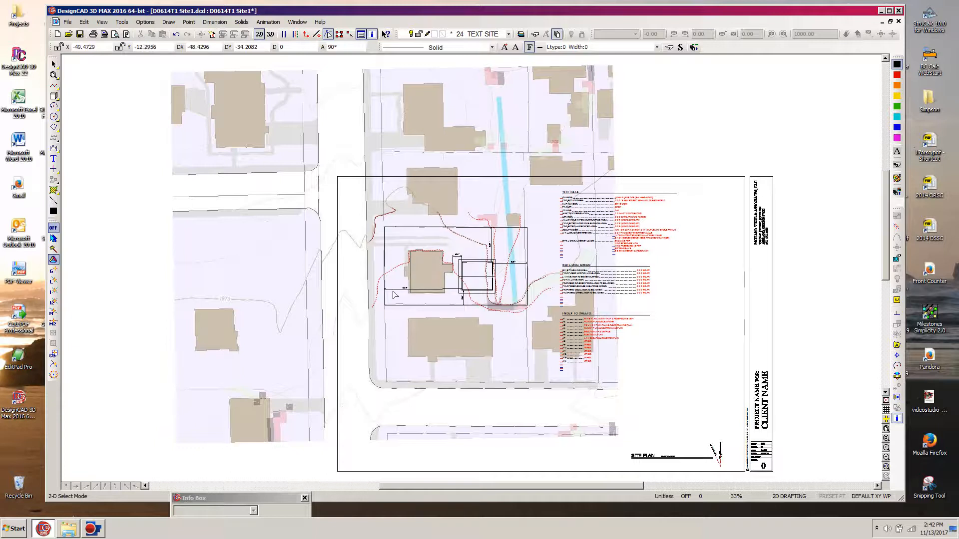
Step: Hide and lock the IMAGE IMPORT layer, with the lower end of the red contour beside the 59.20' dimension in view
{"action": "key", "text": "z"}
{"action": "left_click", "coordinate": [405, 270]}
{"action": "left_click", "coordinate": [355, 316]}
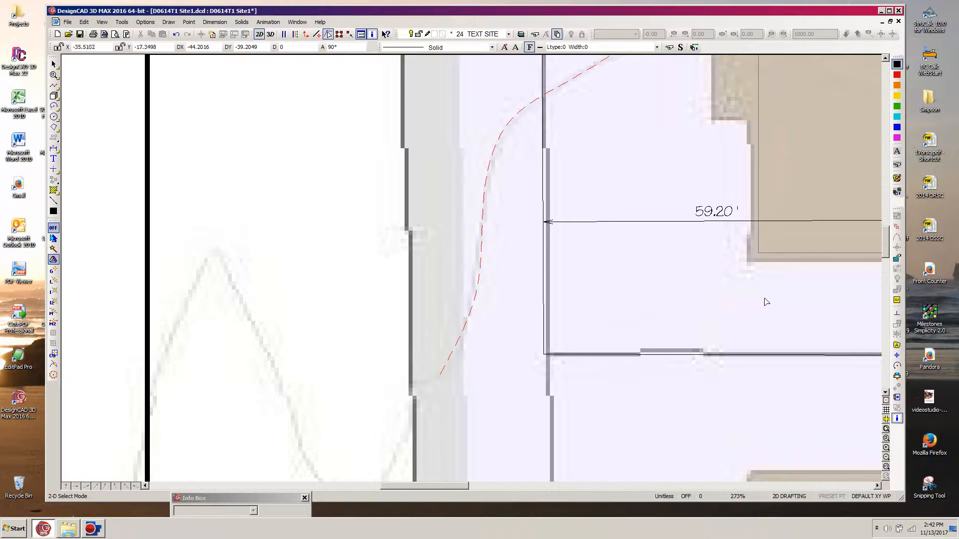
{"action": "key", "text": "l"}
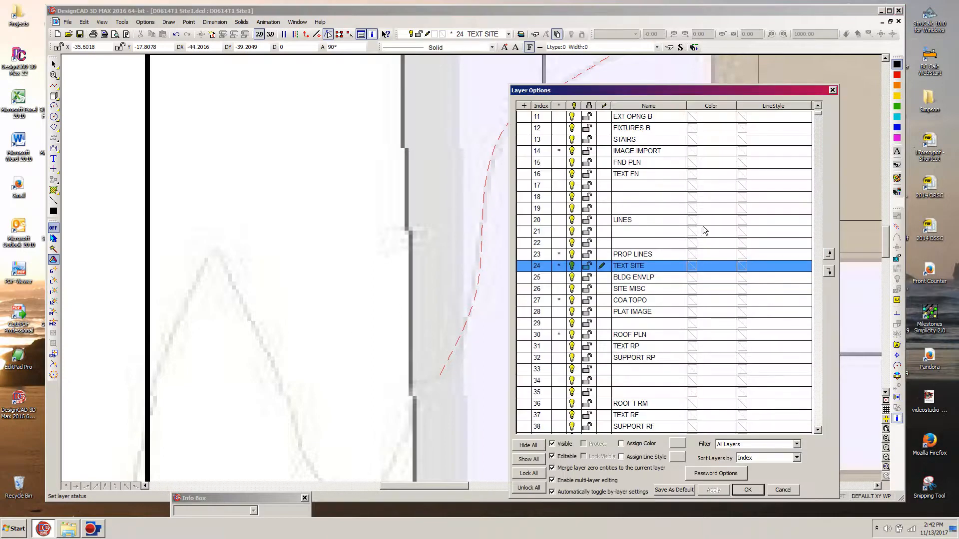
{"action": "left_click", "coordinate": [572, 152]}
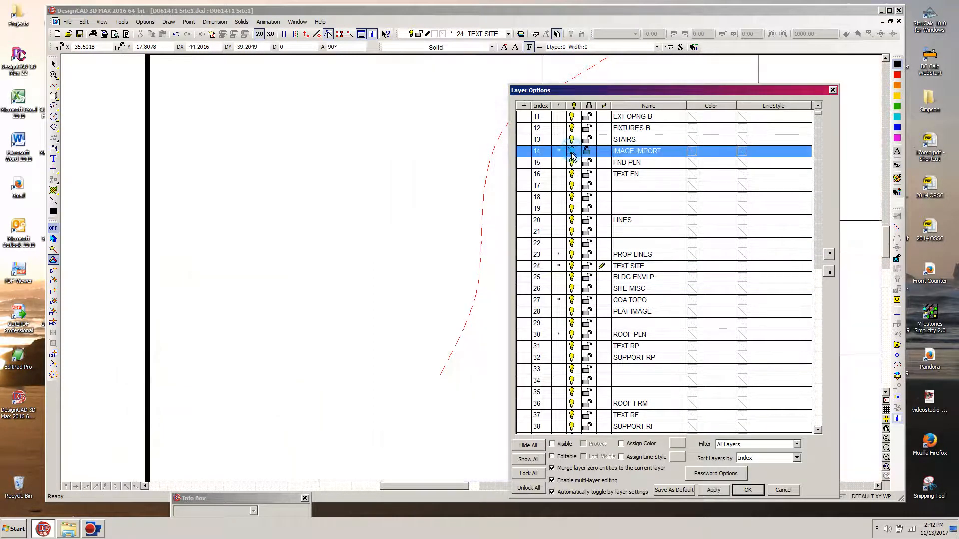
{"action": "left_click", "coordinate": [746, 490]}
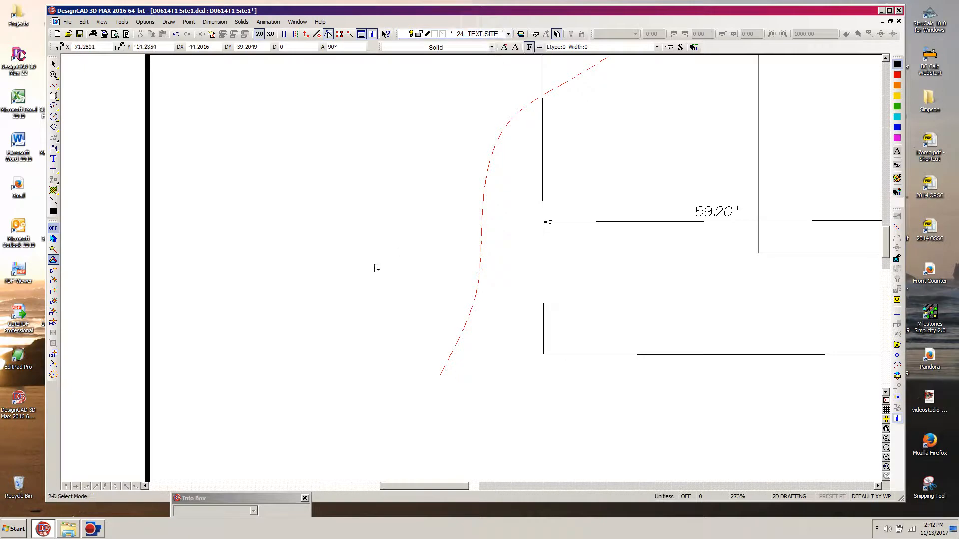
Step: Place the elevation text 1972' with the angle set to 90, aligned along the lower end of the red contour beside the 59.20' dimension
{"action": "key", "text": "t"}
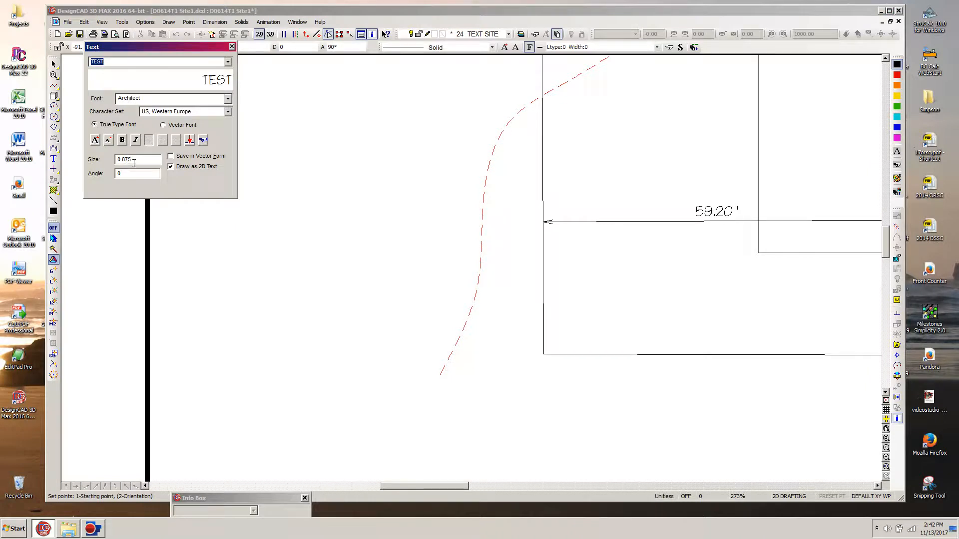
{"action": "left_click_drag", "start_coordinate": [135, 176], "coordinate": [116, 173]}
{"action": "type", "text": "90"}
{"action": "left_click", "coordinate": [116, 62]}
{"action": "type", "text": "1972"}
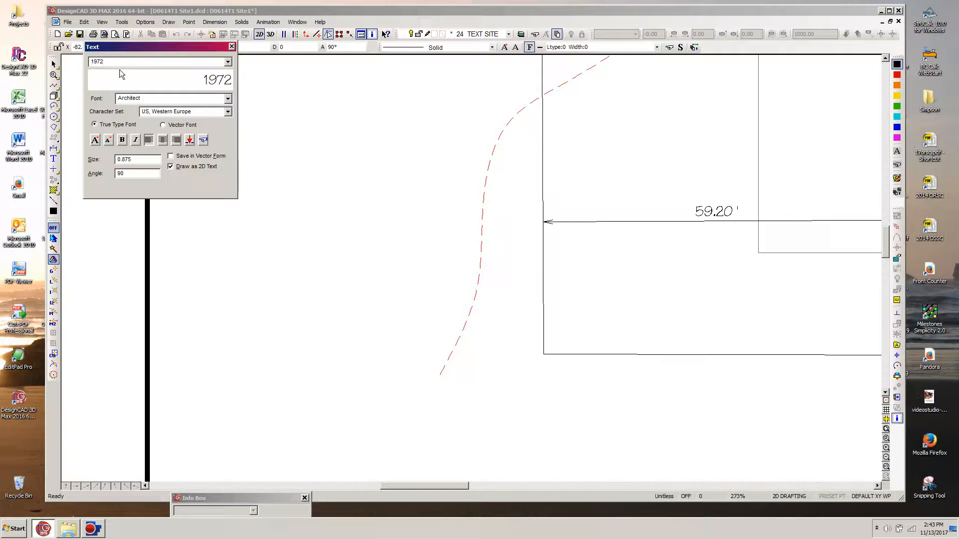
{"action": "type", "text": "'"}
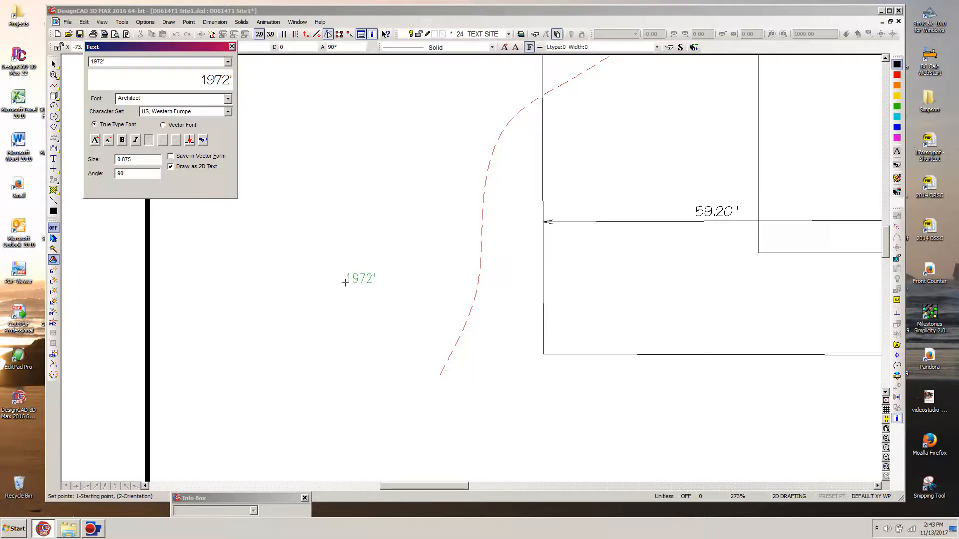
{"action": "left_click", "coordinate": [440, 373]}
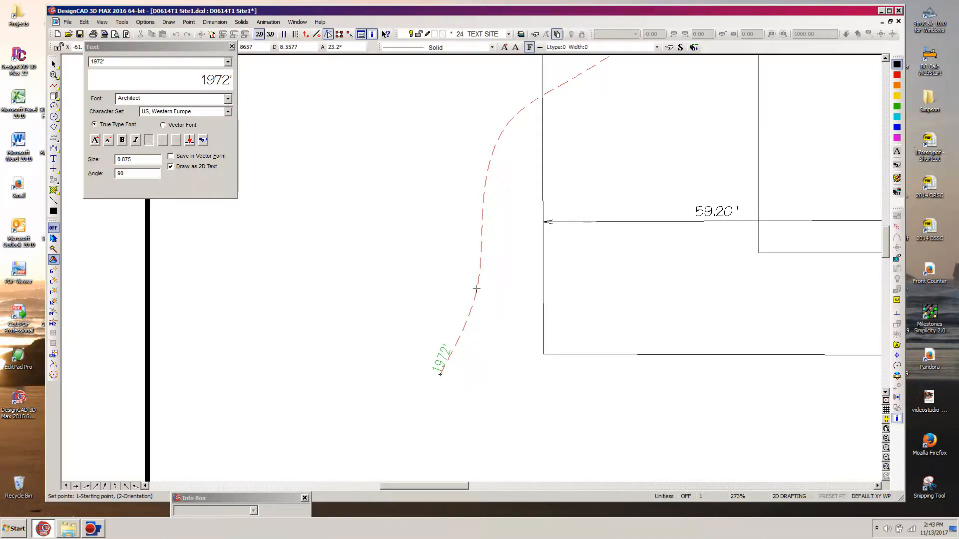
{"action": "left_click", "coordinate": [455, 345]}
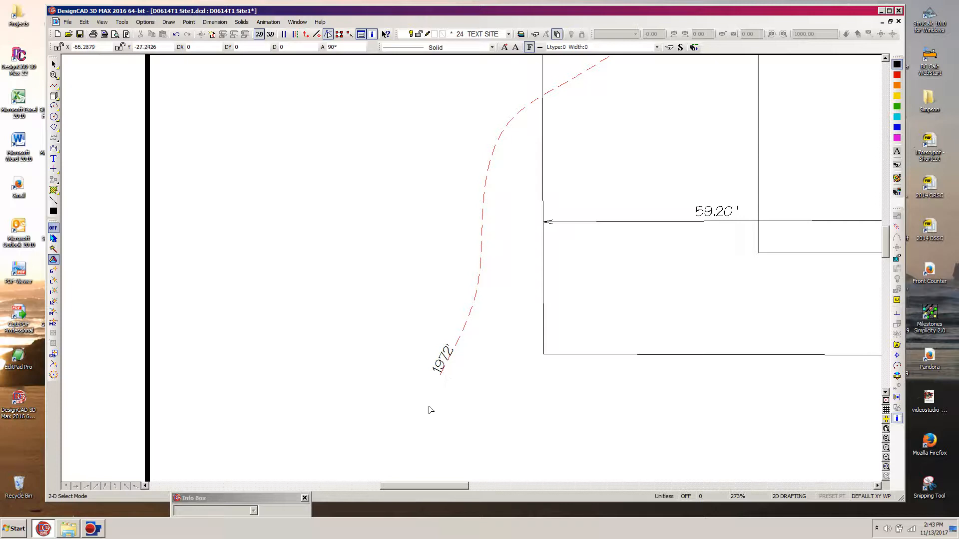
Step: Move the 1972' label just beyond the contour's lower end so it no longer overlaps the dashed line
{"action": "left_click", "coordinate": [443, 372]}
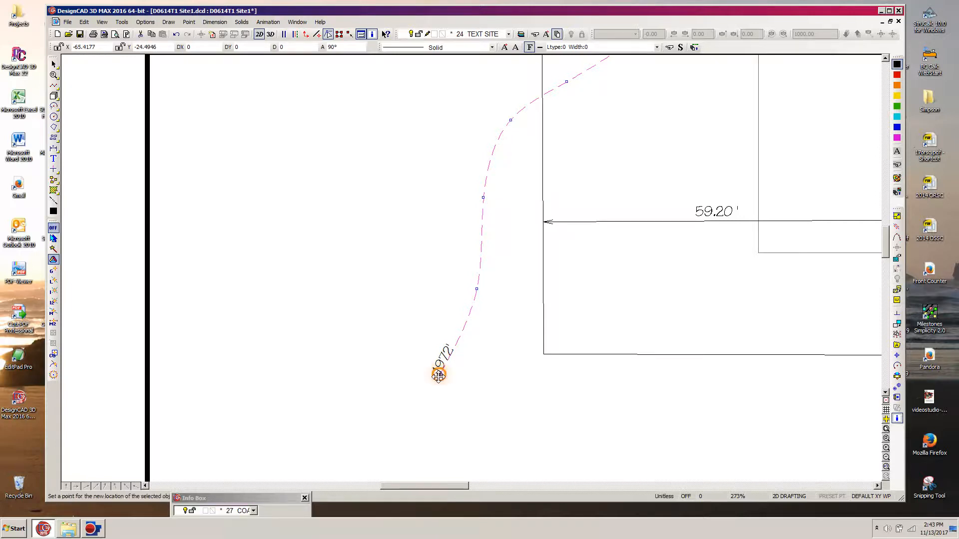
{"action": "left_click", "coordinate": [430, 406]}
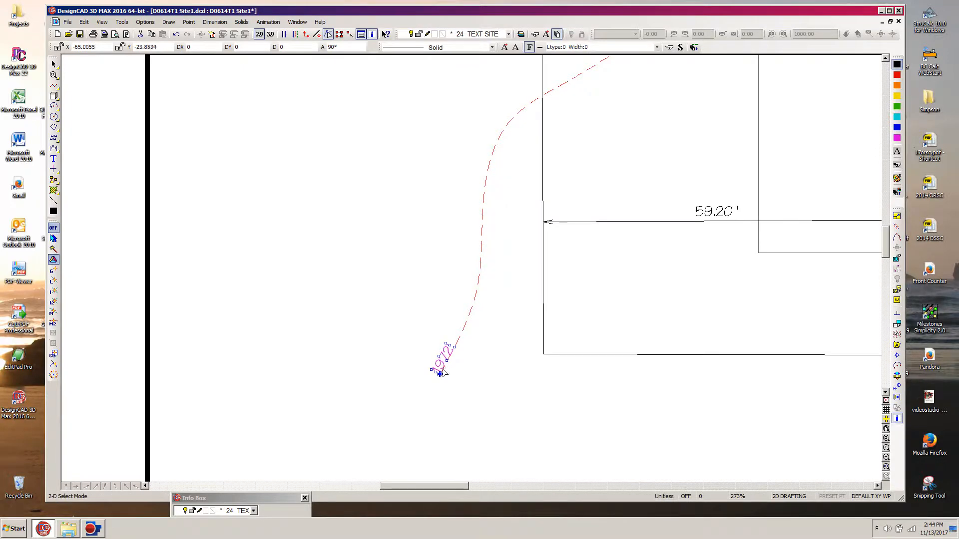
{"action": "key", "text": "m"}
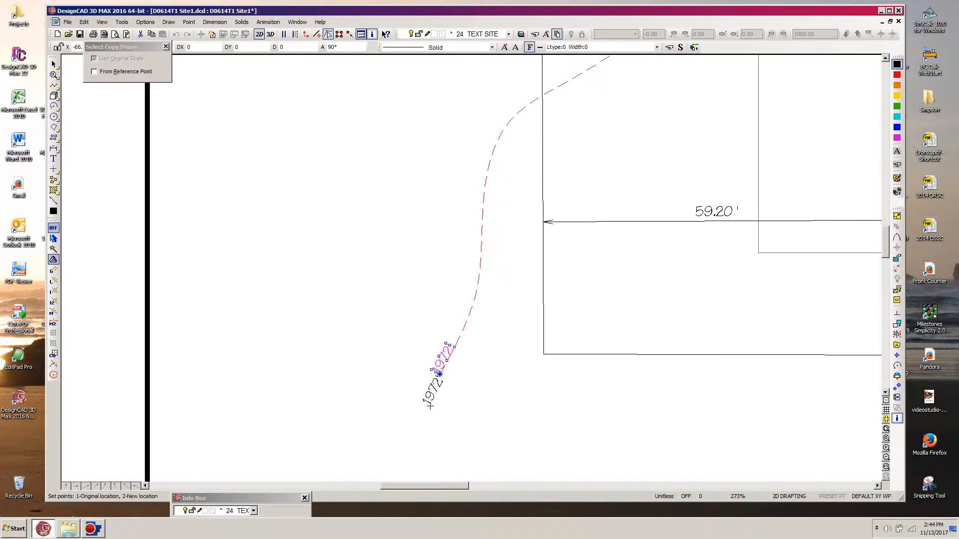
{"action": "left_click", "coordinate": [428, 407]}
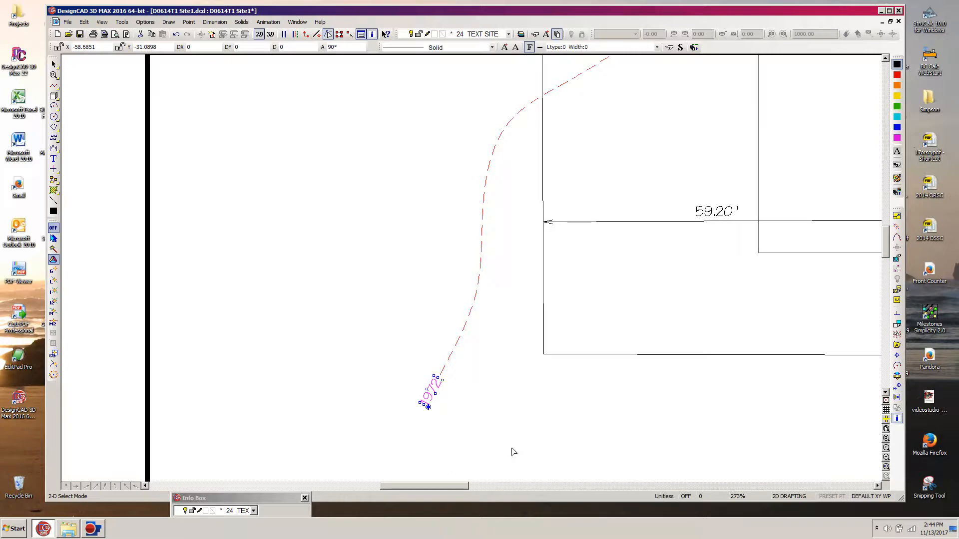
{"action": "left_click", "coordinate": [528, 440]}
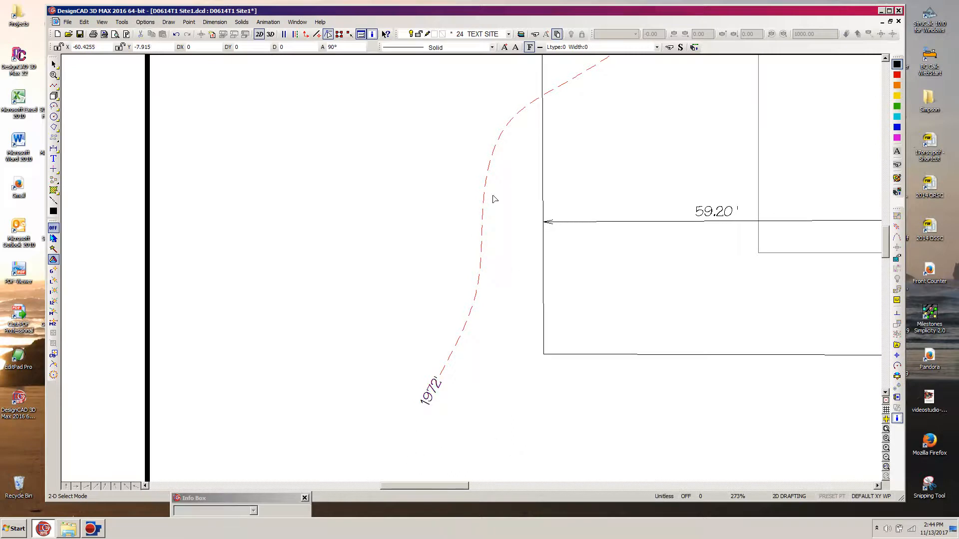
Step: Place the elevation text 1970' just below the lower end of the solid dark red contour outside the property corner
{"action": "scroll", "coordinate": [543, 213], "scroll_direction": "down", "scroll_amount": 3}
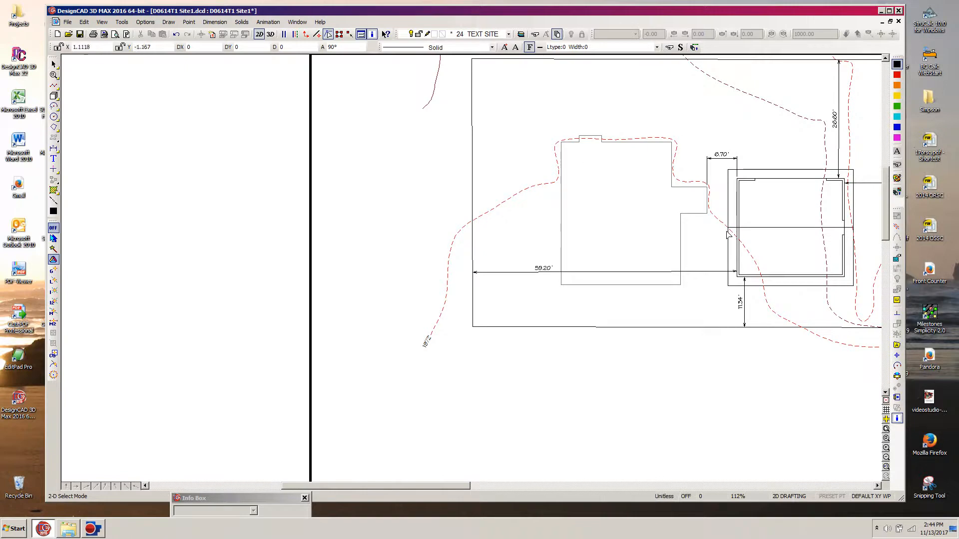
{"action": "left_click_drag", "start_coordinate": [884, 247], "coordinate": [883, 209]}
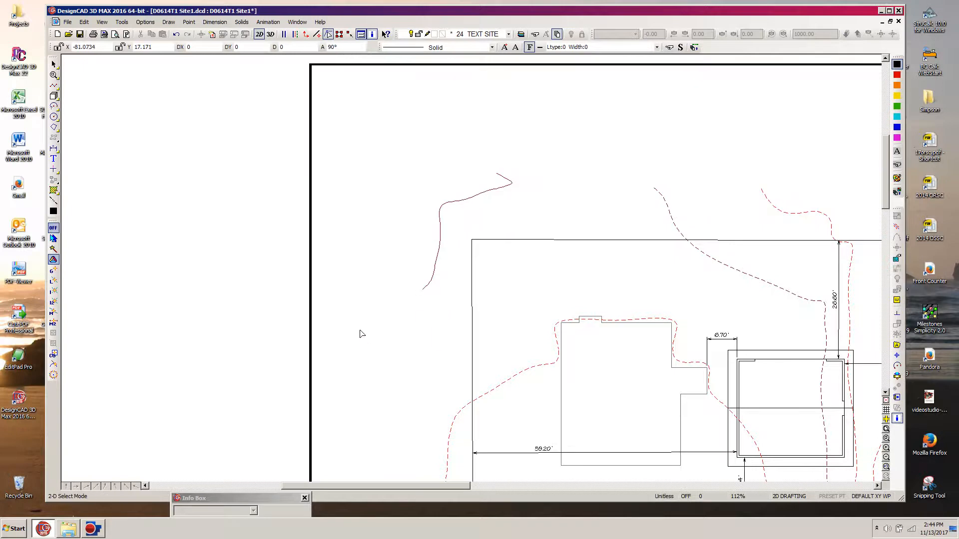
{"action": "key", "text": "t"}
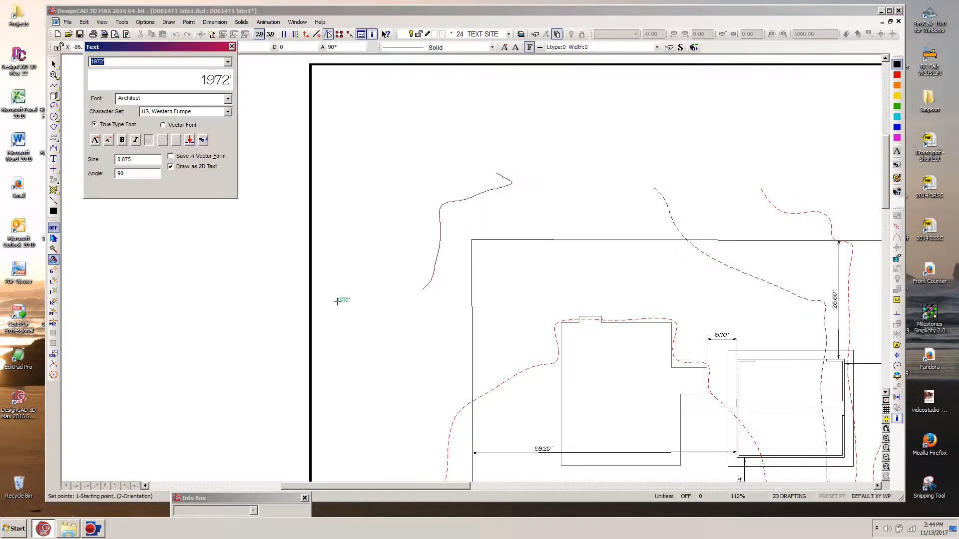
{"action": "left_click", "coordinate": [103, 60]}
{"action": "type", "text": "0'"}
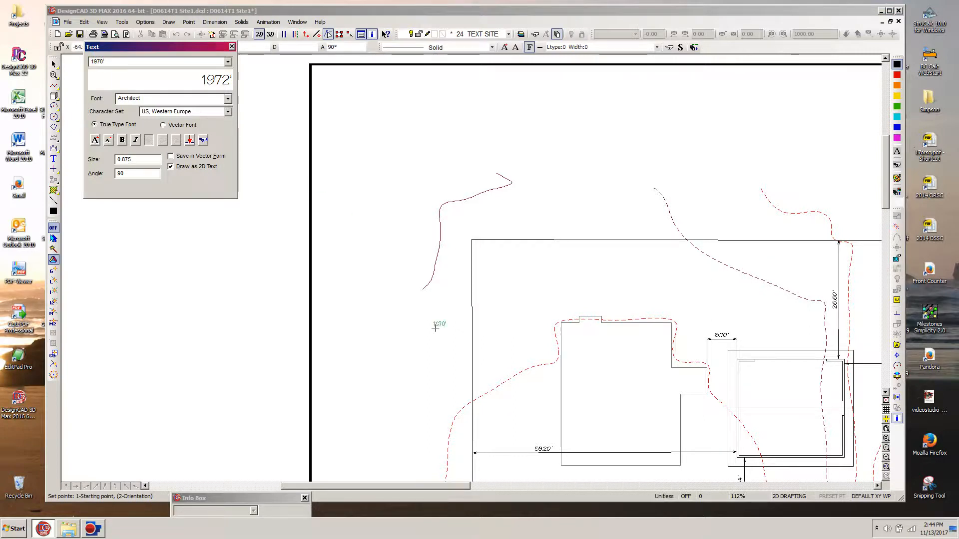
{"action": "left_click", "coordinate": [416, 298]}
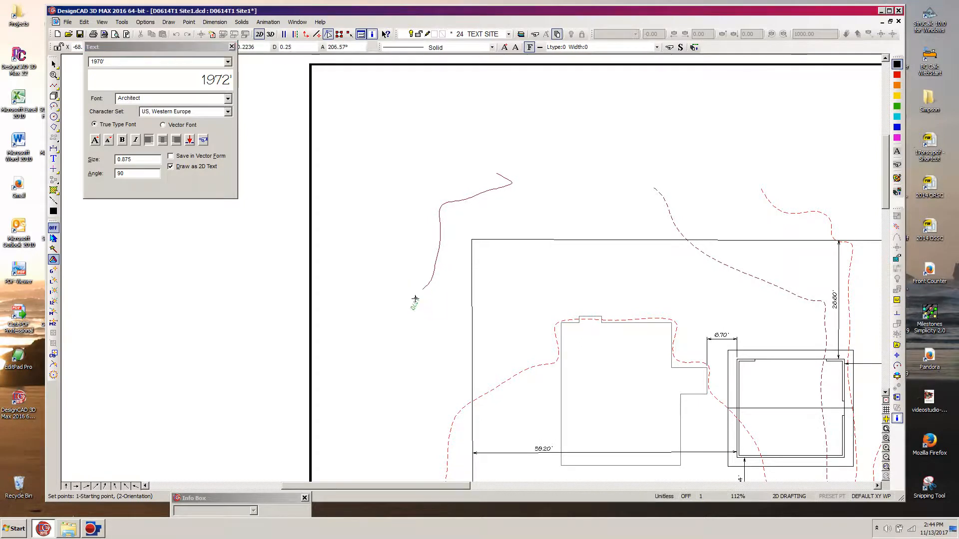
{"action": "left_click", "coordinate": [426, 302]}
Step: Move the 1970' label onto the end of the solid dark red contour and rotate it to follow the curve
{"action": "key", "text": "z"}
{"action": "left_click", "coordinate": [475, 203]}
{"action": "left_click", "coordinate": [381, 323]}
{"action": "left_click", "coordinate": [436, 404]}
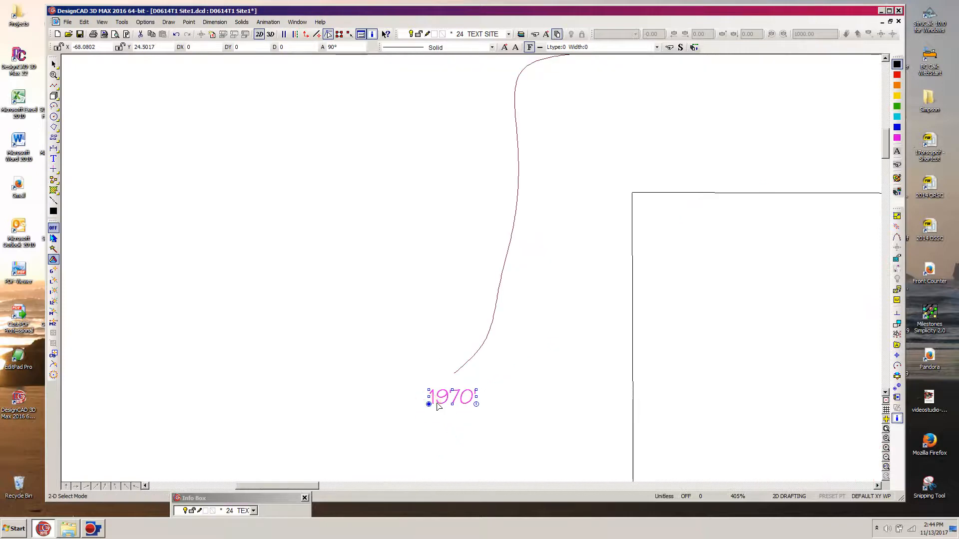
{"action": "key", "text": "m"}
{"action": "left_click", "coordinate": [454, 373]}
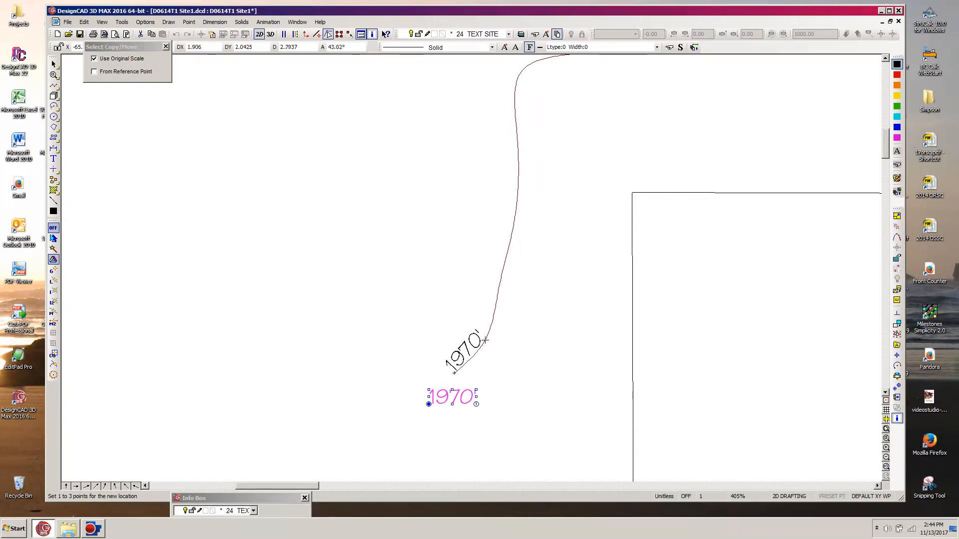
{"action": "left_click", "coordinate": [484, 340]}
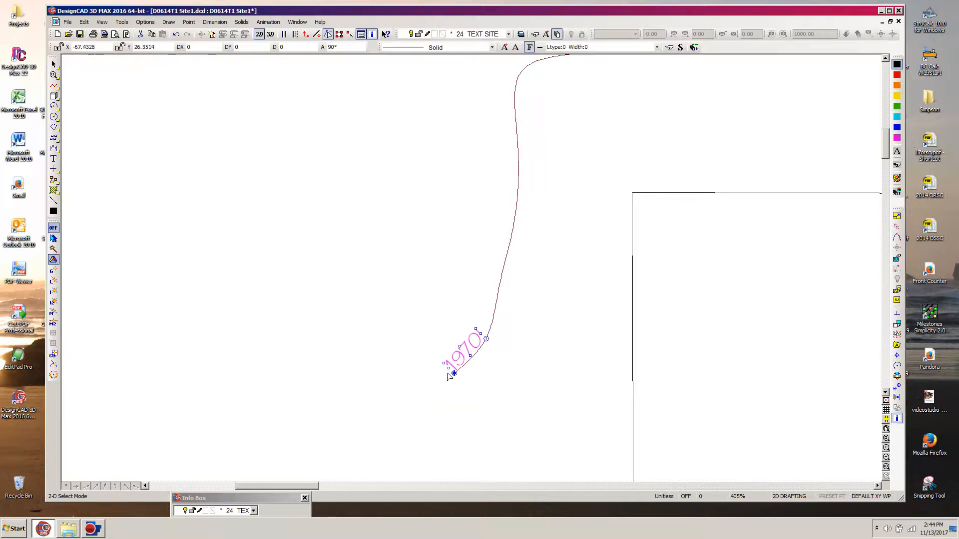
Step: Shift the rotated 1970' label down beyond the contour's end, keeping its angle
{"action": "key", "text": "m"}
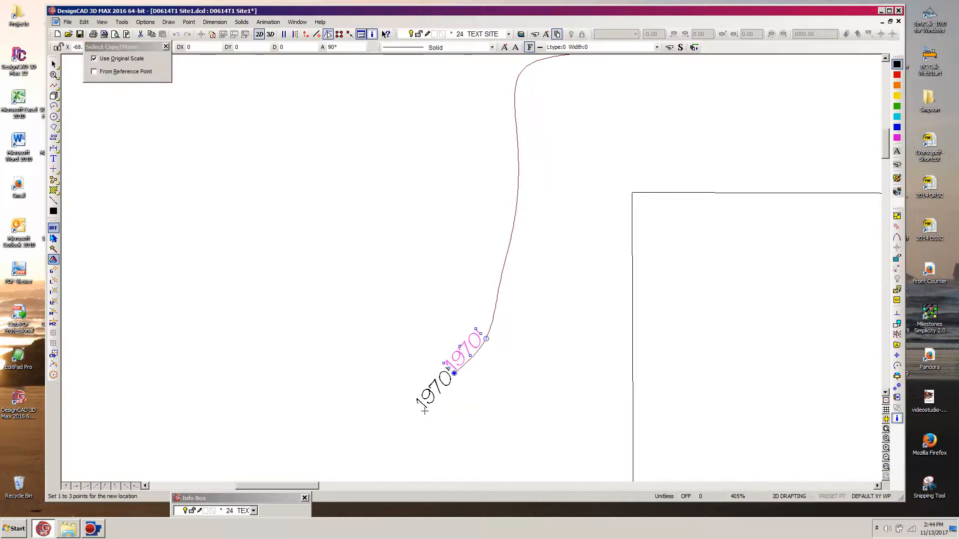
{"action": "left_click", "coordinate": [423, 413]}
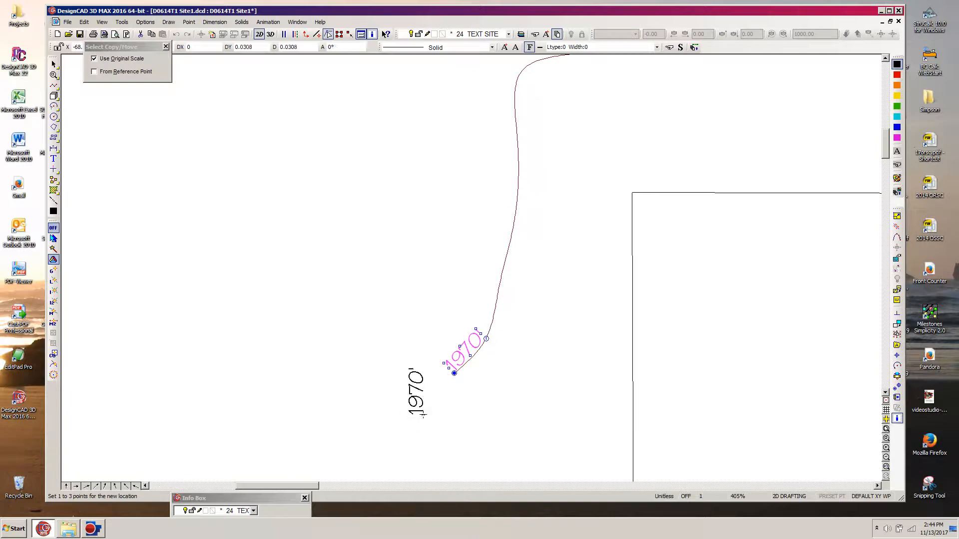
{"action": "key", "text": "Return"}
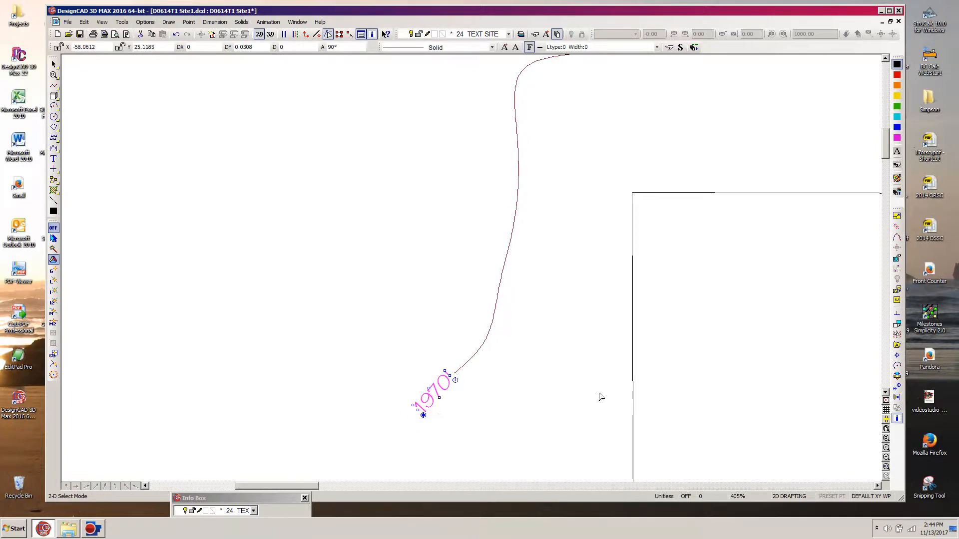
{"action": "key", "text": "Escape"}
Step: Match the solid contour labelled 1970' to the dark dashed contour's properties with Same As, and move the Info Box clear of the drawing
{"action": "scroll", "coordinate": [582, 379], "scroll_direction": "down", "scroll_amount": 4}
{"action": "scroll", "coordinate": [473, 272], "scroll_direction": "down", "scroll_amount": 1}
{"action": "scroll", "coordinate": [474, 272], "scroll_direction": "down", "scroll_amount": 1}
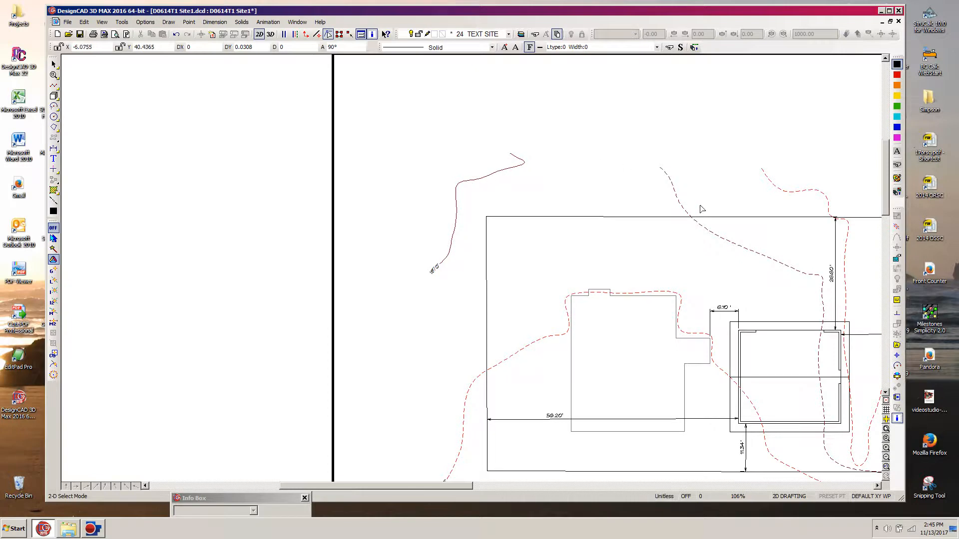
{"action": "left_click", "coordinate": [455, 200]}
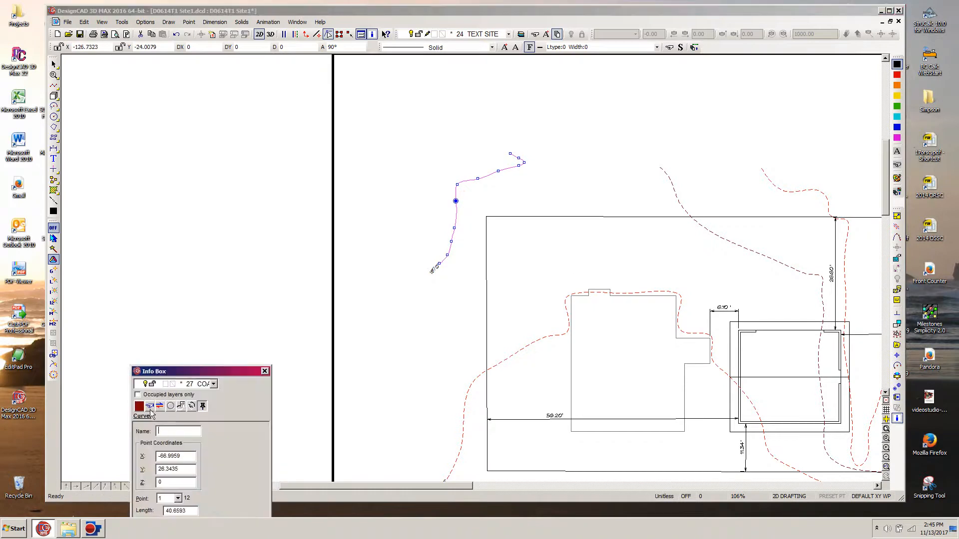
{"action": "left_click", "coordinate": [150, 407]}
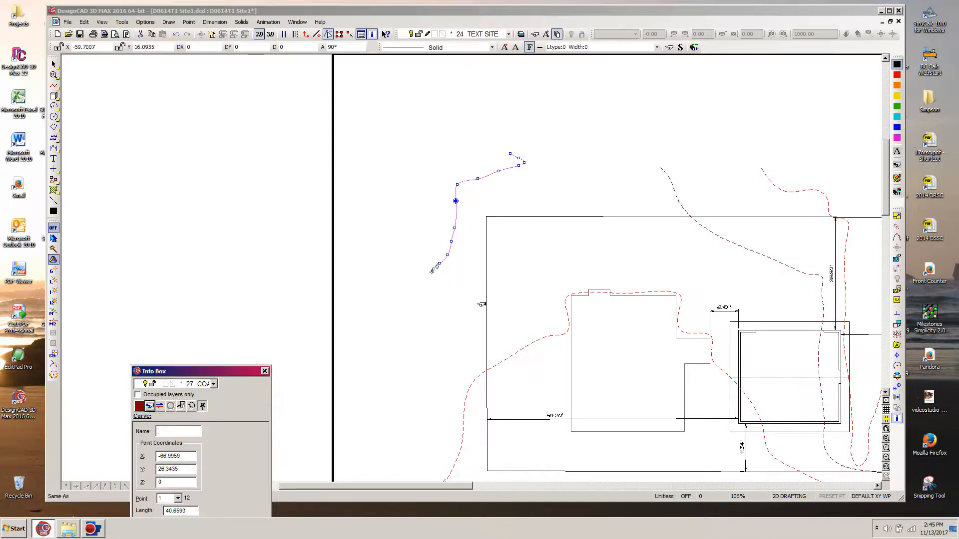
{"action": "left_click", "coordinate": [677, 189]}
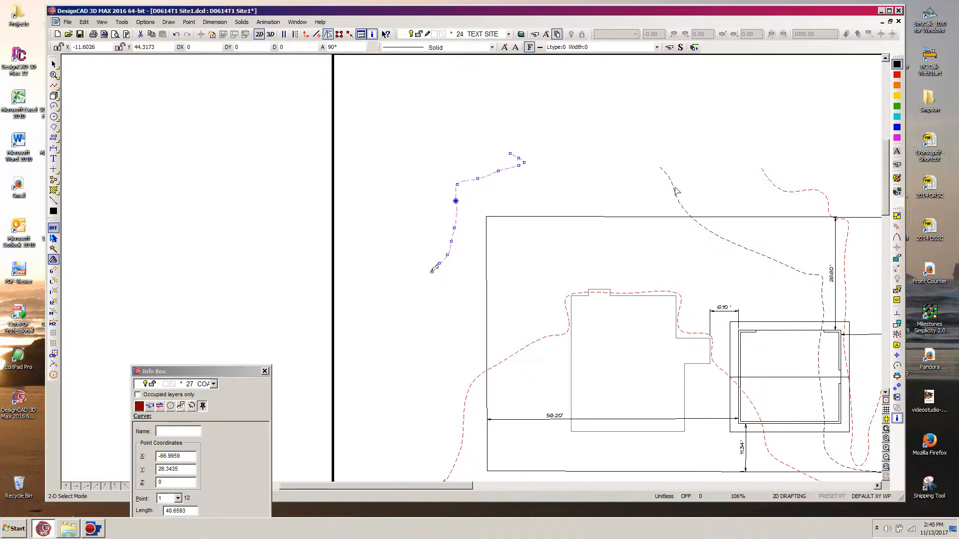
{"action": "mouse_move", "coordinate": [212, 373]}
{"action": "left_mouse_down"}
{"action": "mouse_move", "coordinate": [270, 367]}
{"action": "mouse_move", "coordinate": [256, 508]}
{"action": "left_mouse_up"}
{"action": "left_click", "coordinate": [431, 9]}
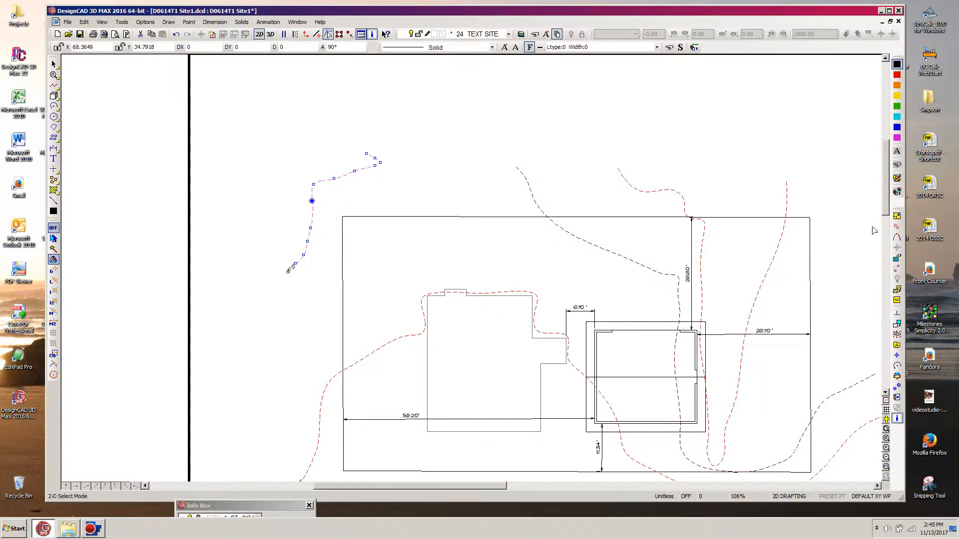
Step: Place the elevation text 1970' at the upper end of the dark dashed contour that crosses the new building, aligned with the line
{"action": "left_click_drag", "start_coordinate": [884, 196], "coordinate": [888, 204]}
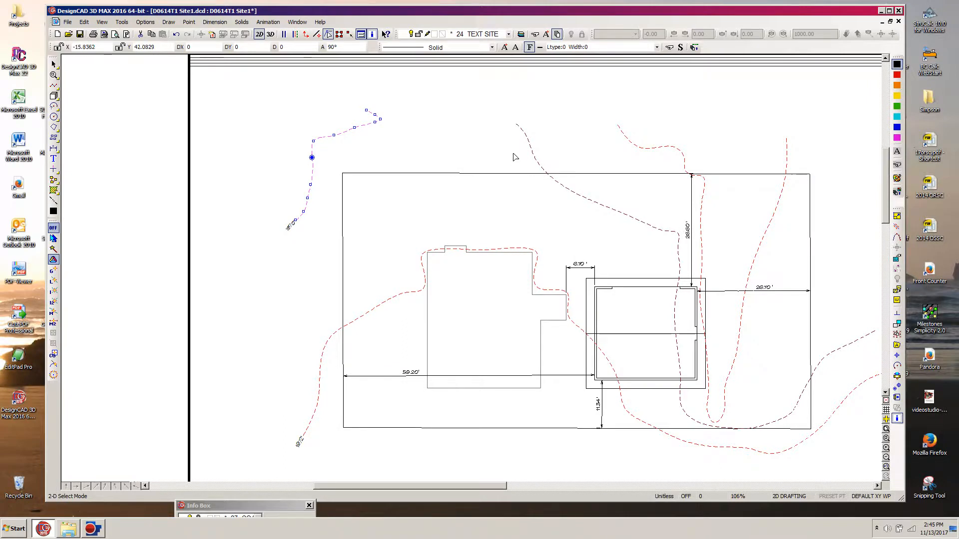
{"action": "left_click", "coordinate": [478, 108]}
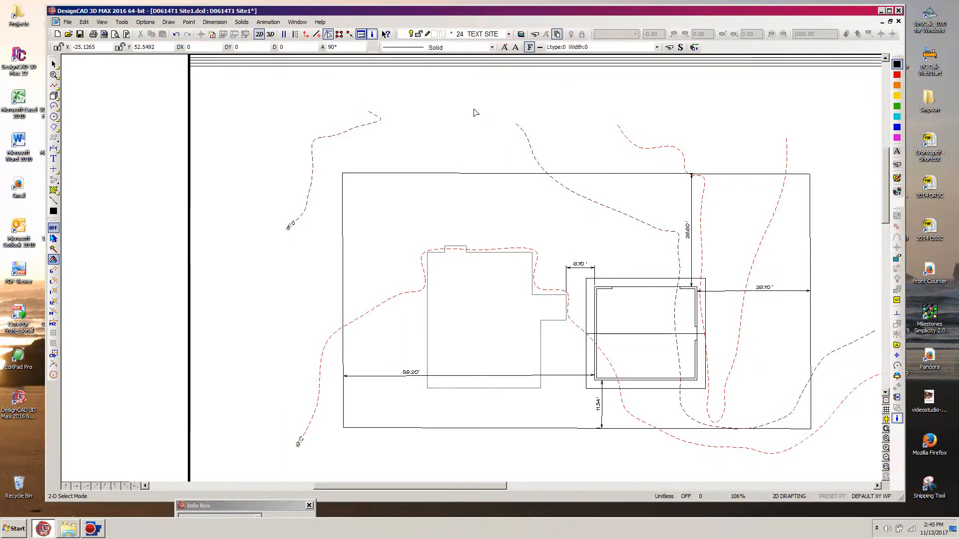
{"action": "key", "text": "t"}
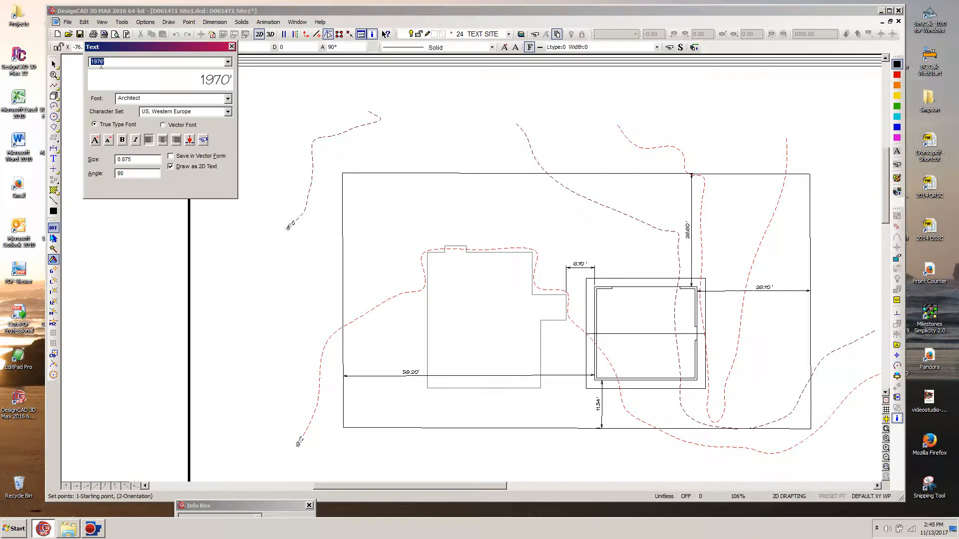
{"action": "left_click", "coordinate": [516, 124]}
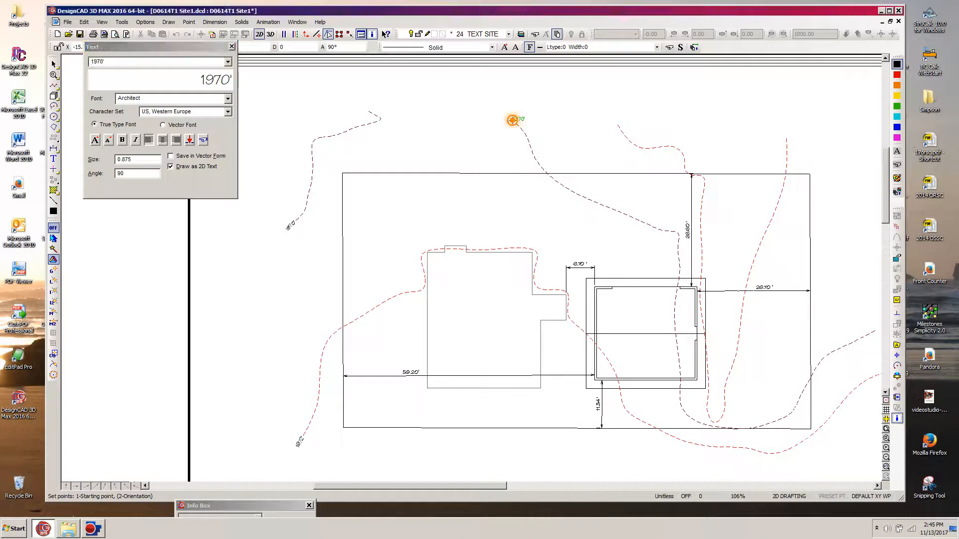
{"action": "left_click", "coordinate": [523, 133]}
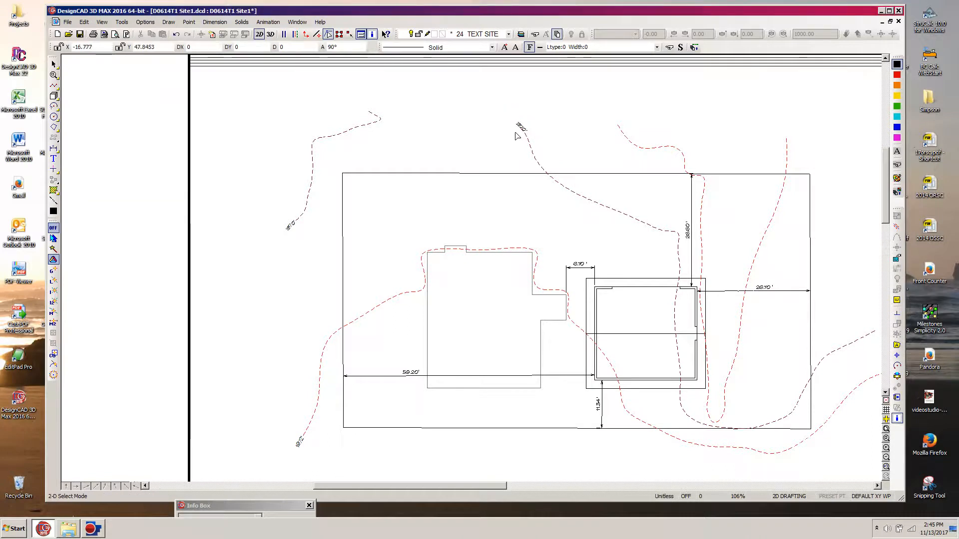
Step: Move the 1970' label up and off the upper end of the dark dashed contour, keeping its angle
{"action": "left_click", "coordinate": [512, 133]}
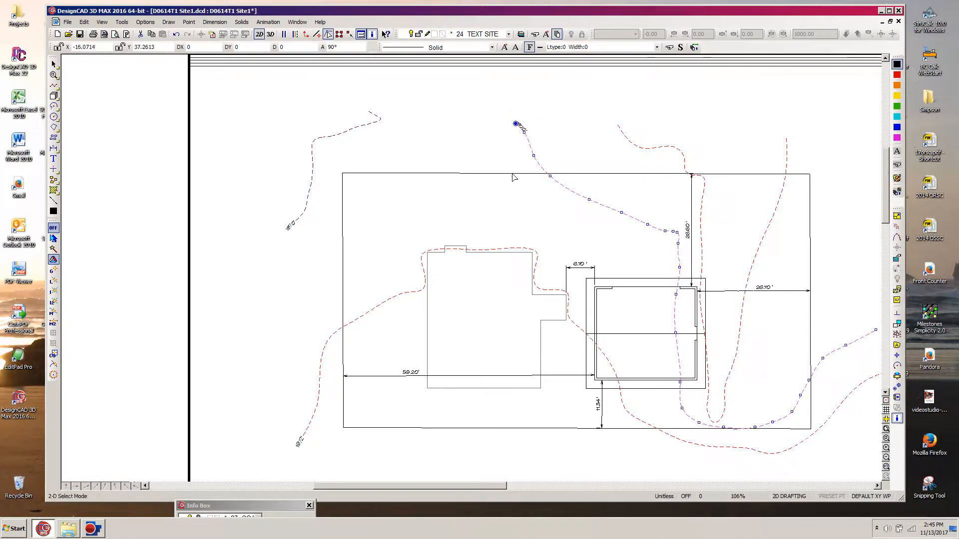
{"action": "left_click", "coordinate": [520, 128]}
{"action": "key", "text": "m"}
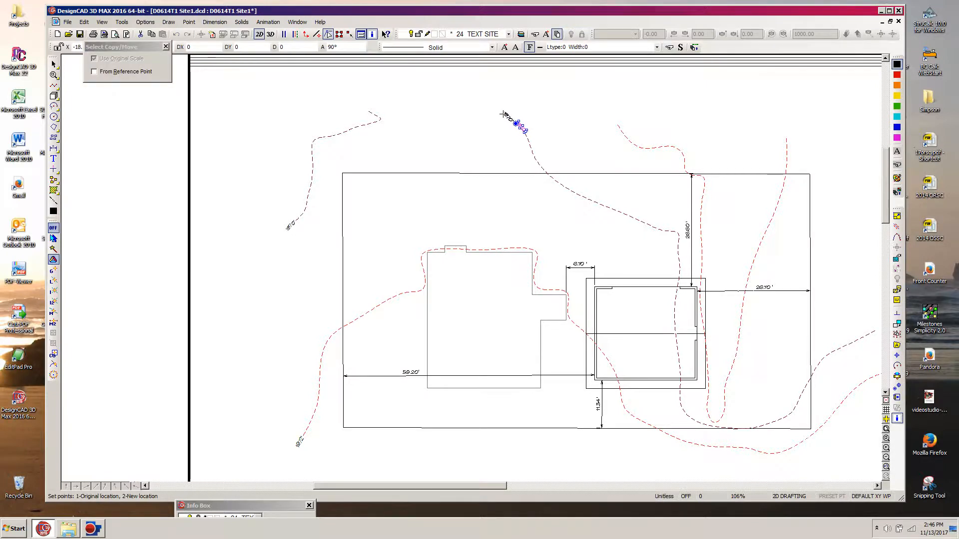
{"action": "left_click", "coordinate": [503, 114]}
{"action": "left_click", "coordinate": [479, 178]}
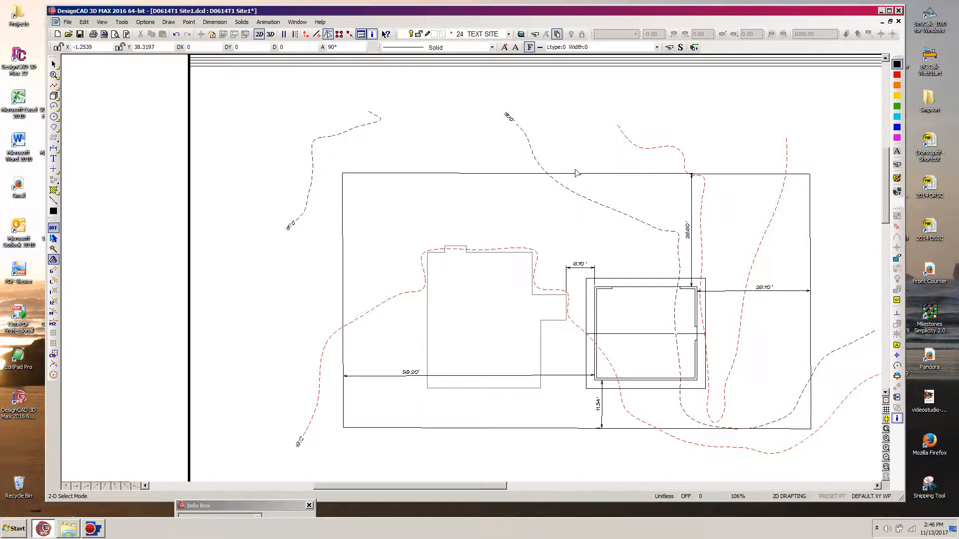
Step: Place the elevation text 1968' at the upper end of the red dashed contour east of the 1970' line, aligned with the curve
{"action": "key", "text": "t"}
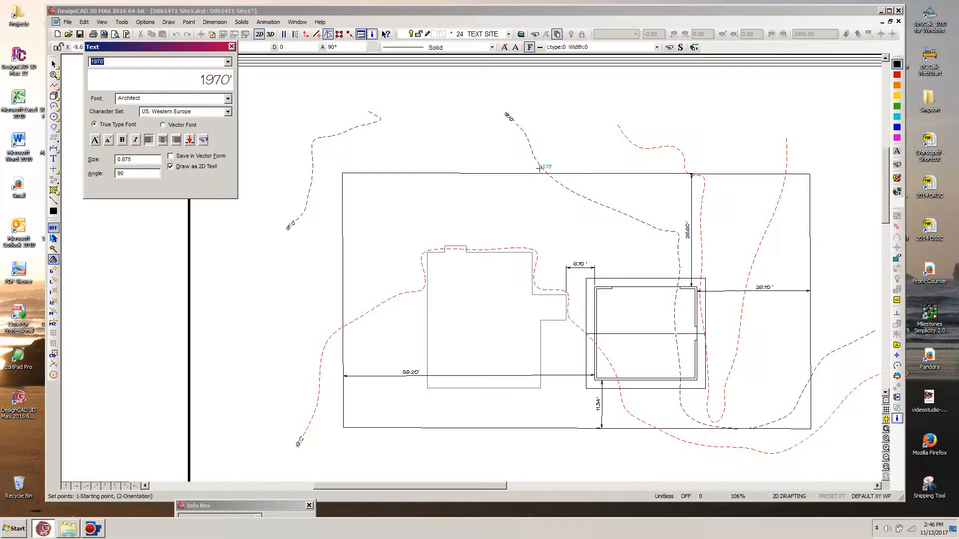
{"action": "left_click", "coordinate": [101, 62]}
{"action": "left_click_drag", "start_coordinate": [97, 65], "coordinate": [92, 66]}
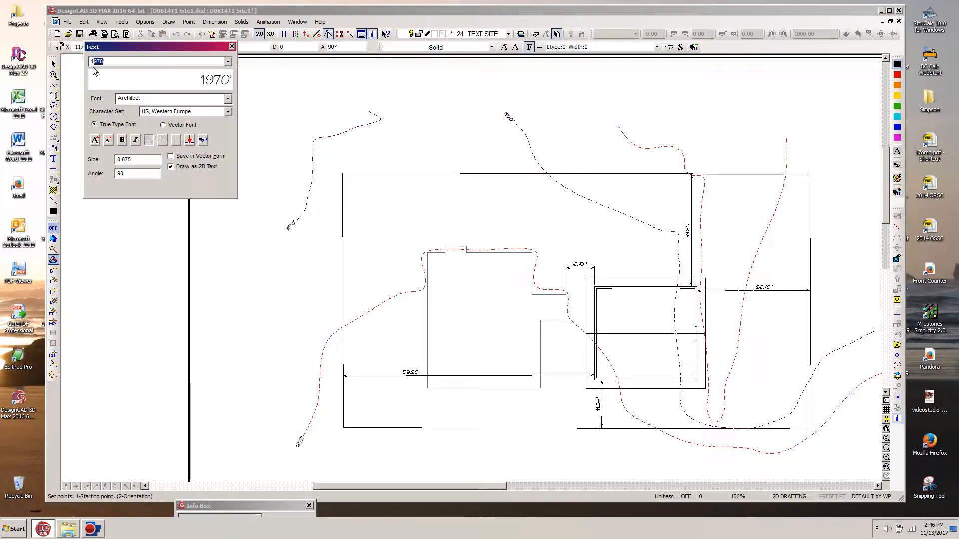
{"action": "type", "text": "168"}
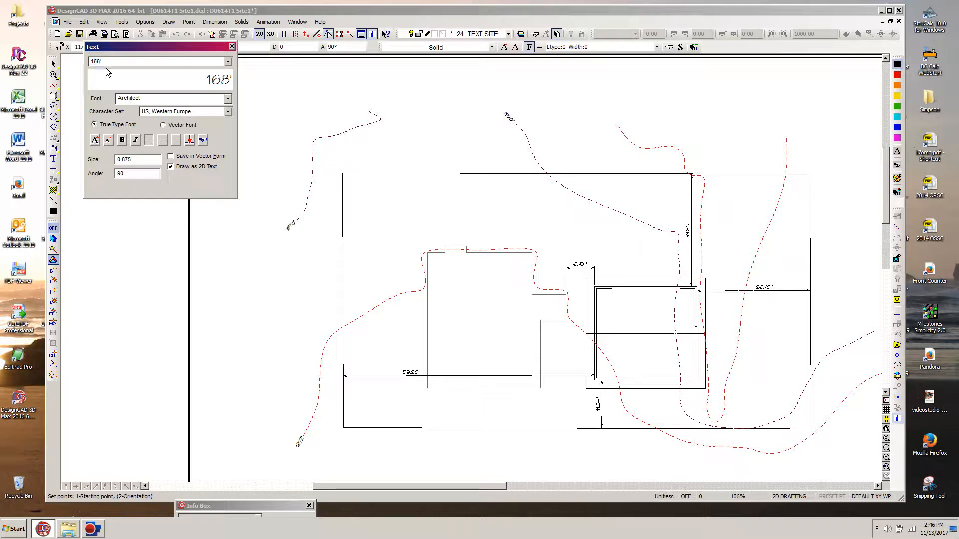
{"action": "left_click", "coordinate": [94, 62]}
{"action": "type", "text": "9"}
{"action": "left_click", "coordinate": [616, 124]}
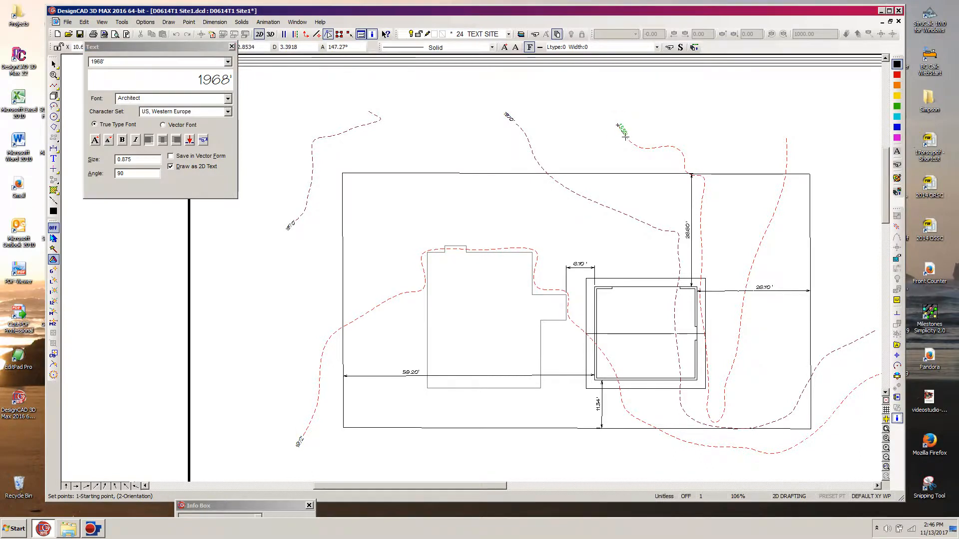
{"action": "left_click", "coordinate": [625, 137]}
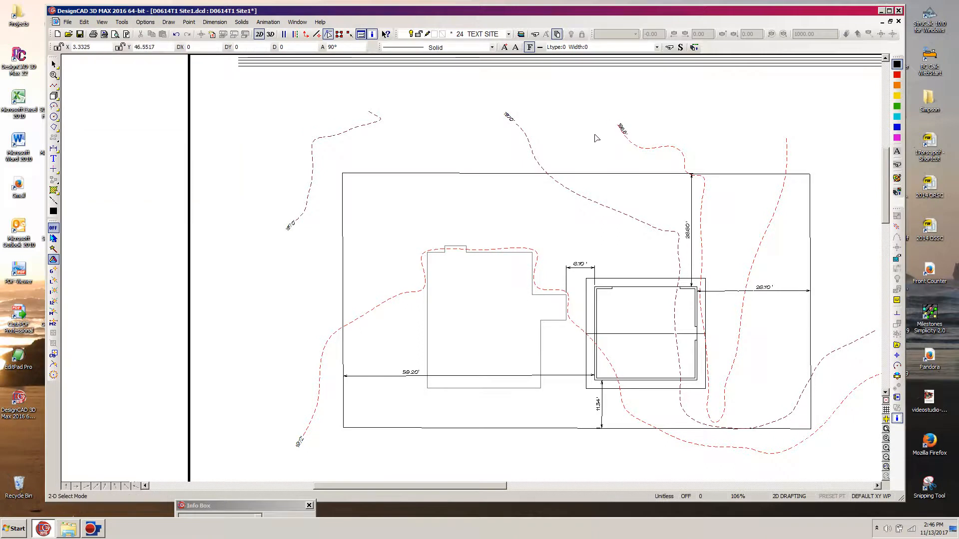
Step: Move the 1968' label up beyond the red contour's upper end, keeping its angle
{"action": "left_click", "coordinate": [614, 130]}
{"action": "left_click", "coordinate": [613, 129]}
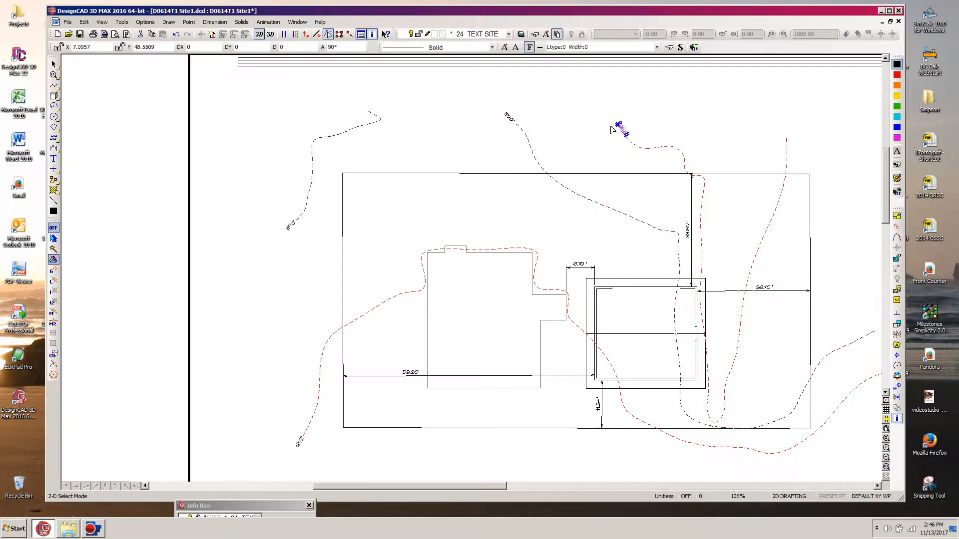
{"action": "key", "text": "c"}
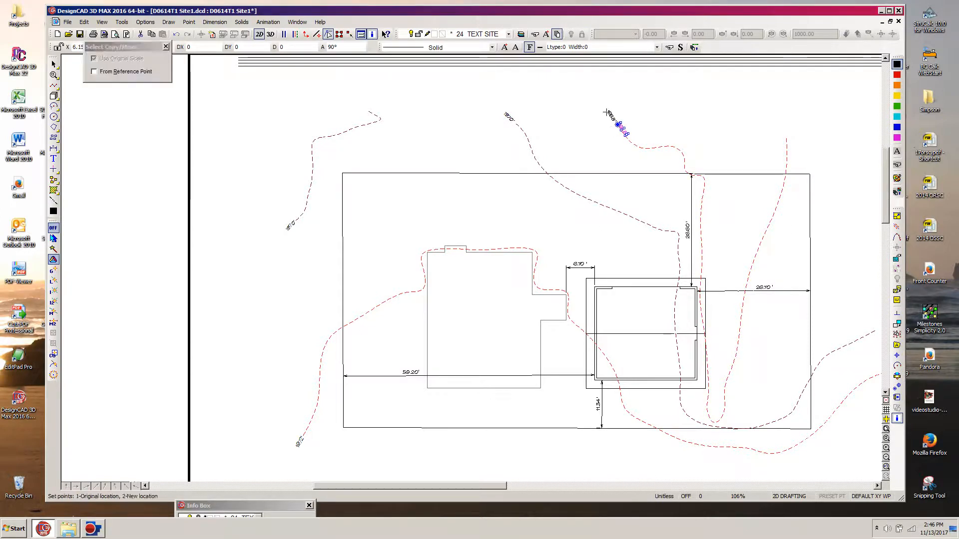
{"action": "left_click", "coordinate": [607, 112]}
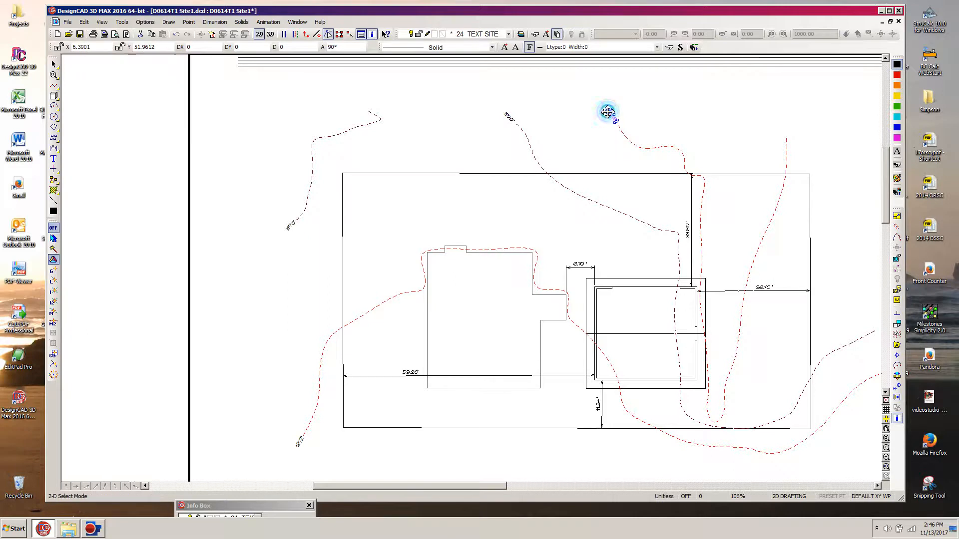
{"action": "left_click", "coordinate": [589, 166]}
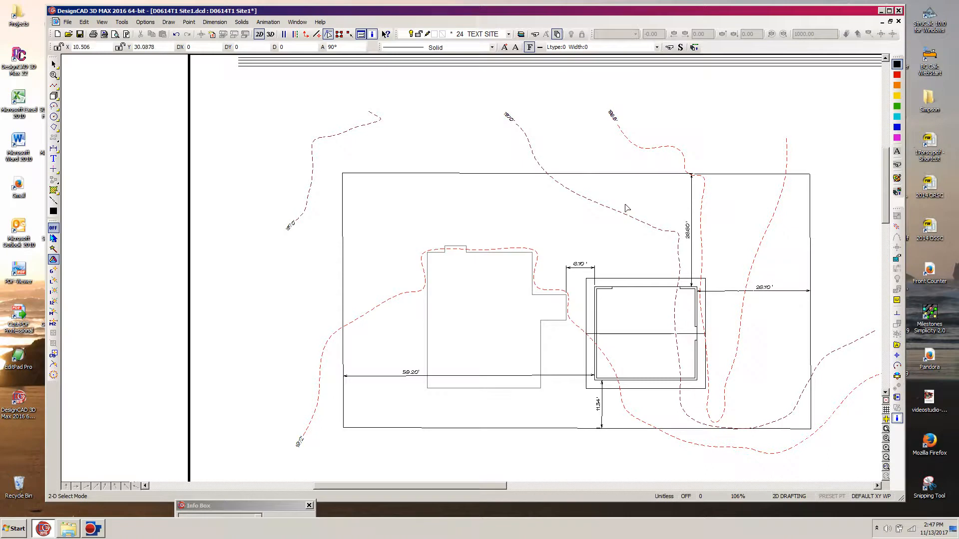
{"action": "left_click", "coordinate": [589, 8]}
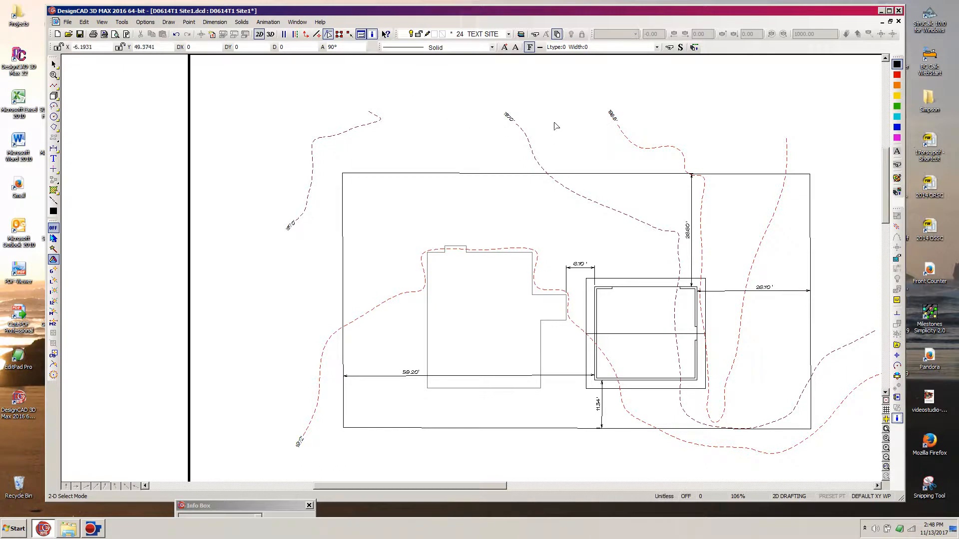
Step: In the Site Data block, replace the placeholder last four digits of the owners' phone number in the Owners entry
{"action": "key", "text": "f"}
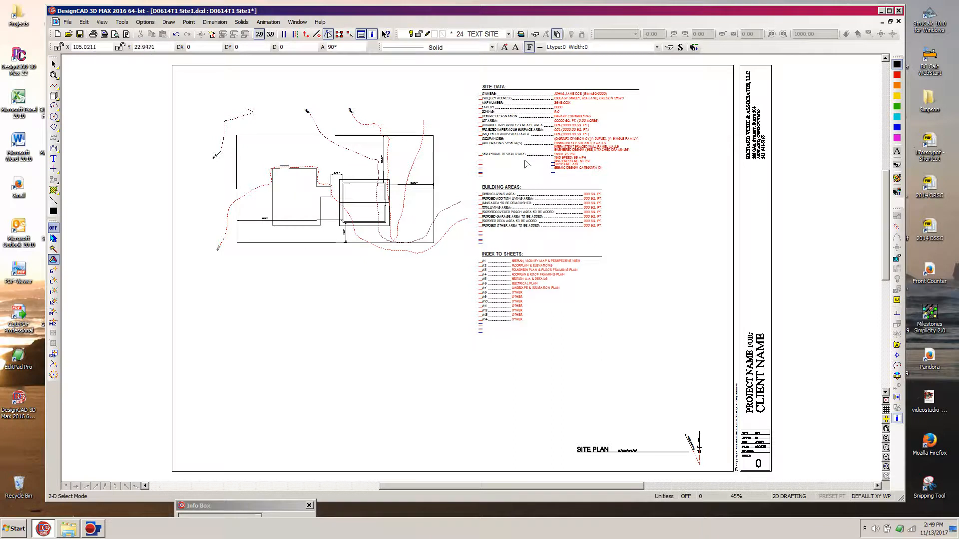
{"action": "key", "text": "z"}
{"action": "left_click", "coordinate": [459, 72]}
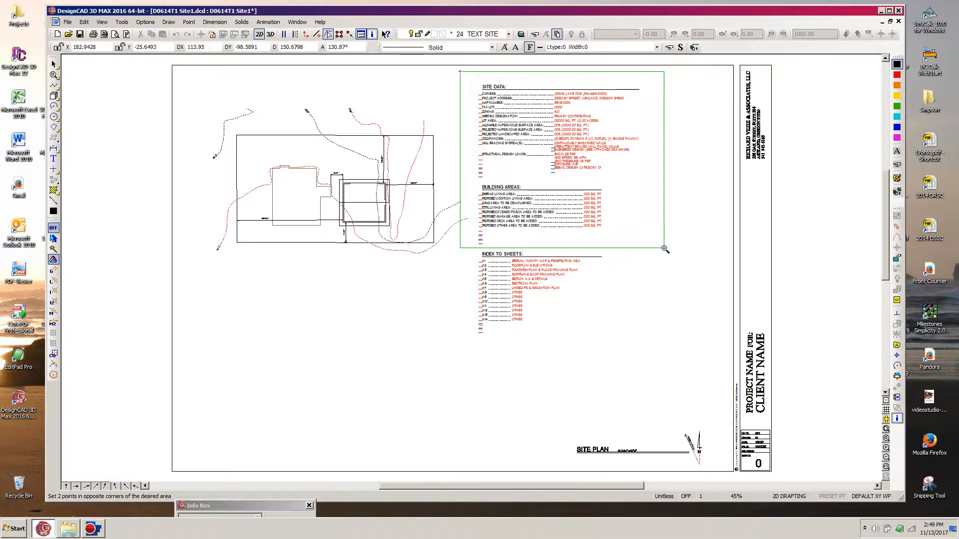
{"action": "left_click", "coordinate": [666, 252]}
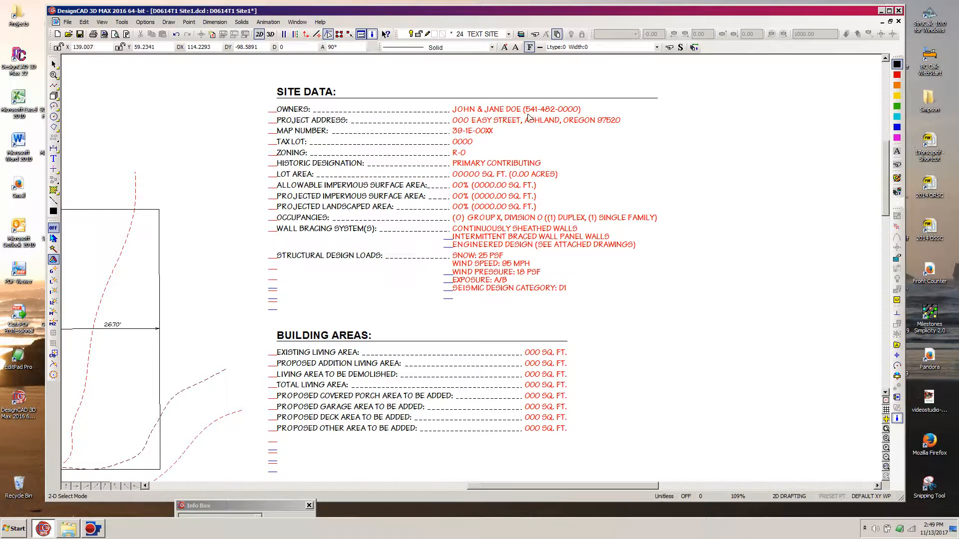
{"action": "left_click", "coordinate": [457, 111]}
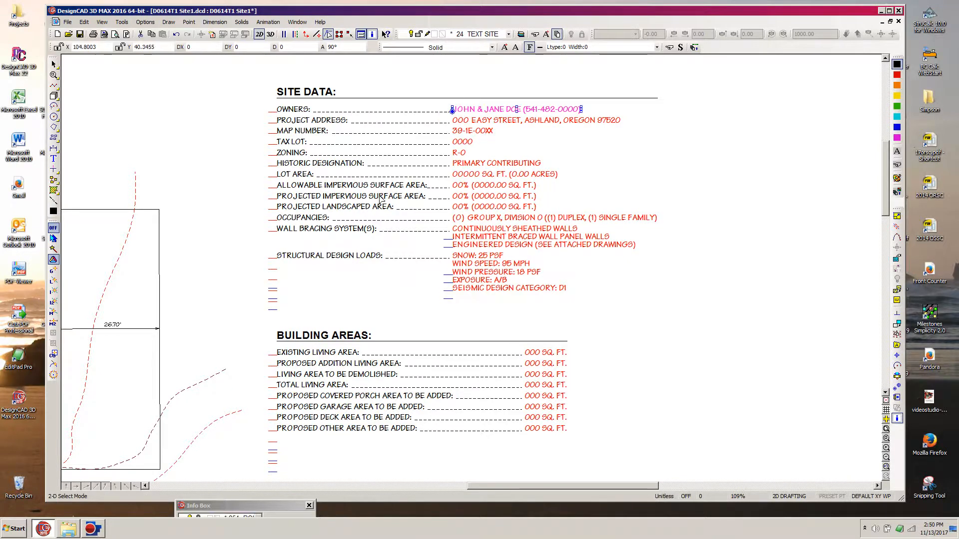
{"action": "mouse_move", "coordinate": [205, 505]}
{"action": "left_mouse_down"}
{"action": "mouse_move", "coordinate": [270, 222]}
{"action": "mouse_move", "coordinate": [146, 150]}
{"action": "left_mouse_up"}
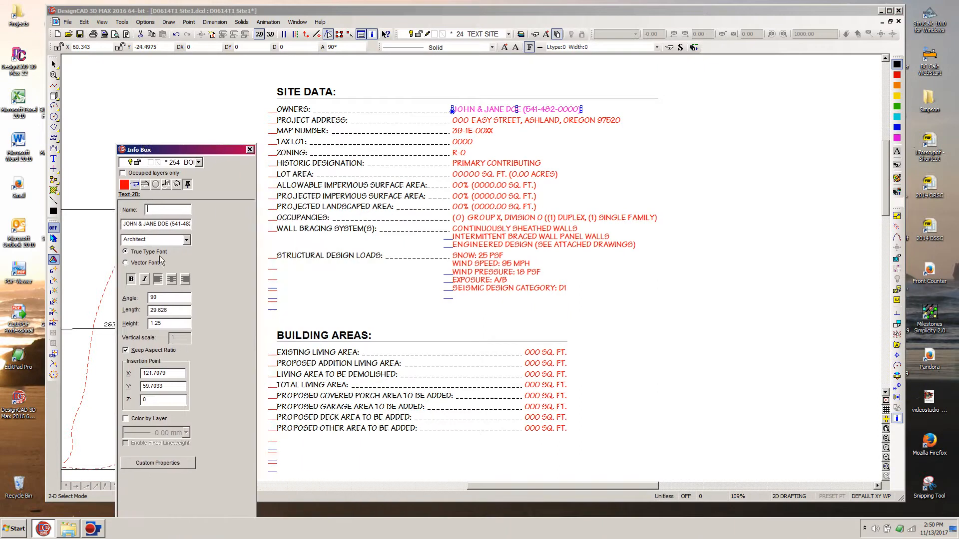
{"action": "left_click", "coordinate": [192, 223]}
{"action": "left_click_drag", "start_coordinate": [176, 225], "coordinate": [186, 228]}
{"action": "type", "text": "1234"}
{"action": "key", "text": "Tab"}
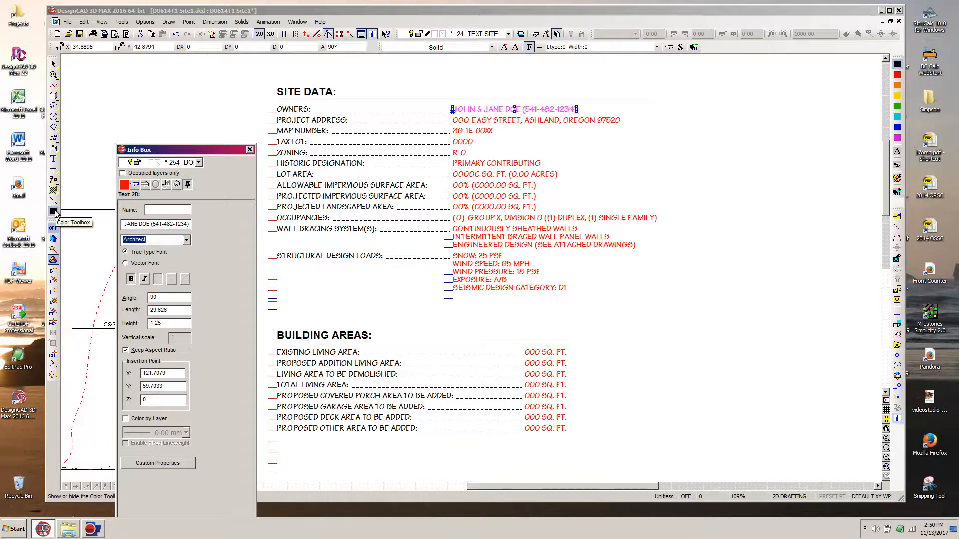
Step: Recolor the Owners entry black to mark it as completed
{"action": "left_click", "coordinate": [897, 64]}
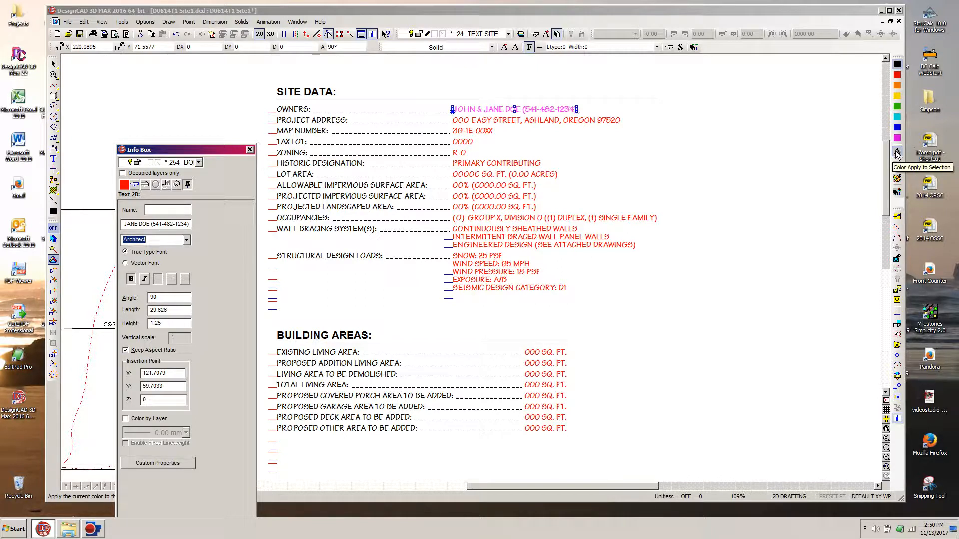
{"action": "left_click", "coordinate": [897, 152]}
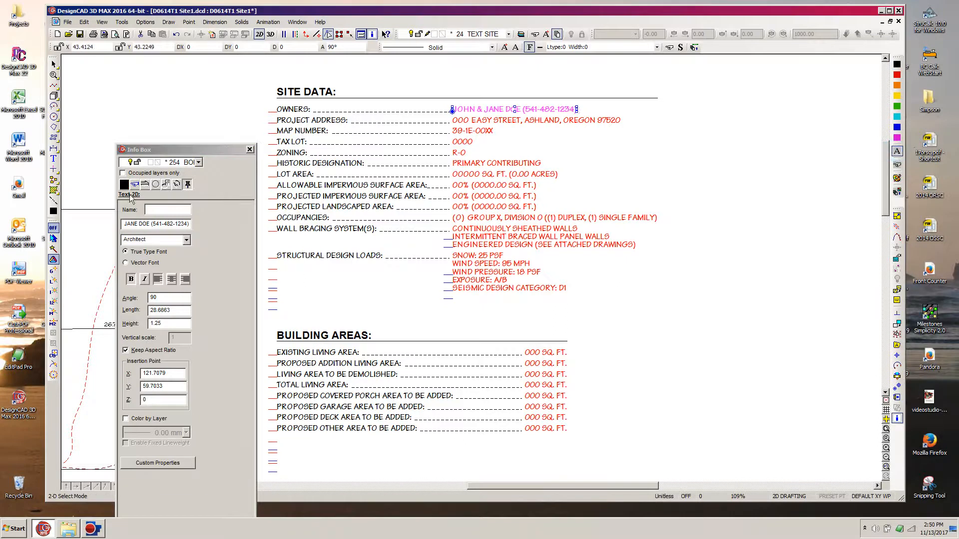
{"action": "left_click", "coordinate": [753, 154]}
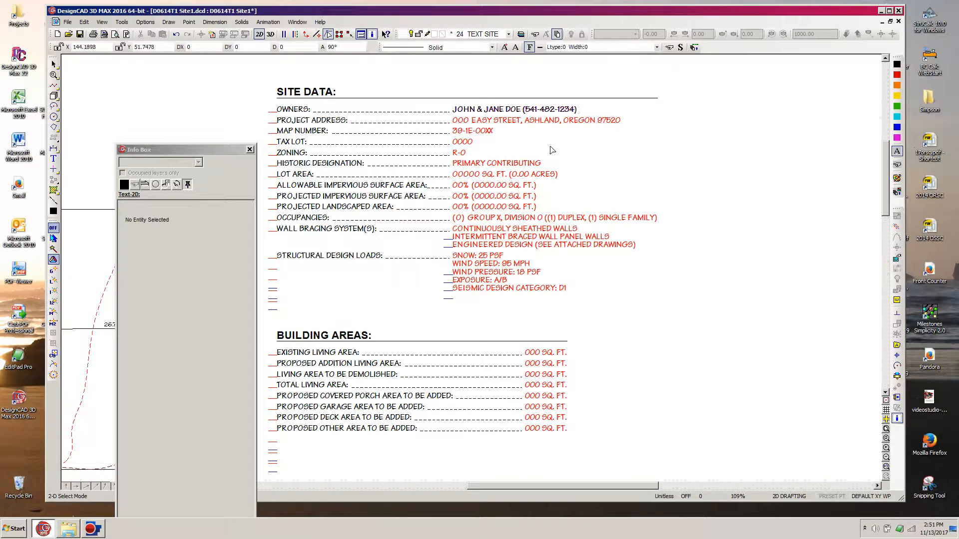
Step: Replace the placeholder house number in the Project Address entry with the actual street number and recolor the entry black
{"action": "left_click", "coordinate": [618, 120]}
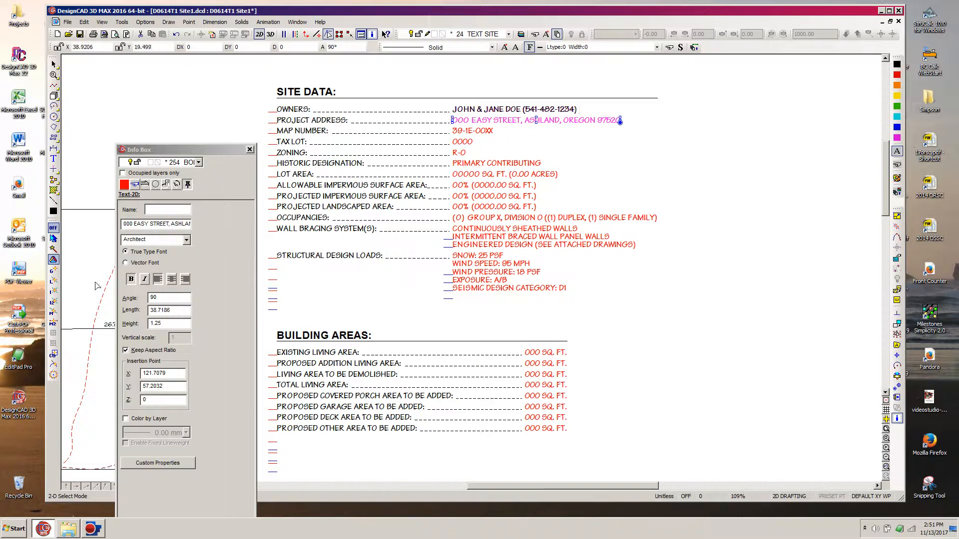
{"action": "left_click_drag", "start_coordinate": [132, 224], "coordinate": [122, 224]}
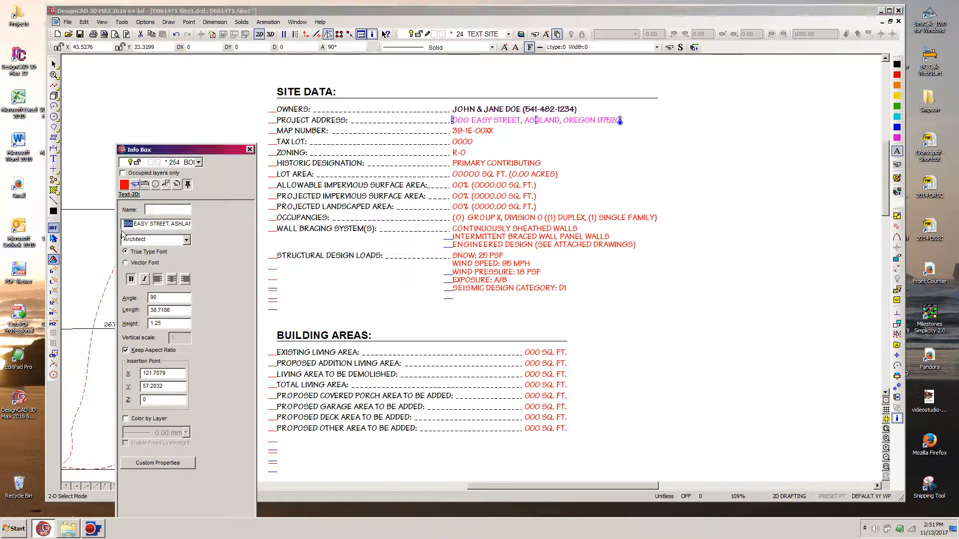
{"action": "type", "text": "123"}
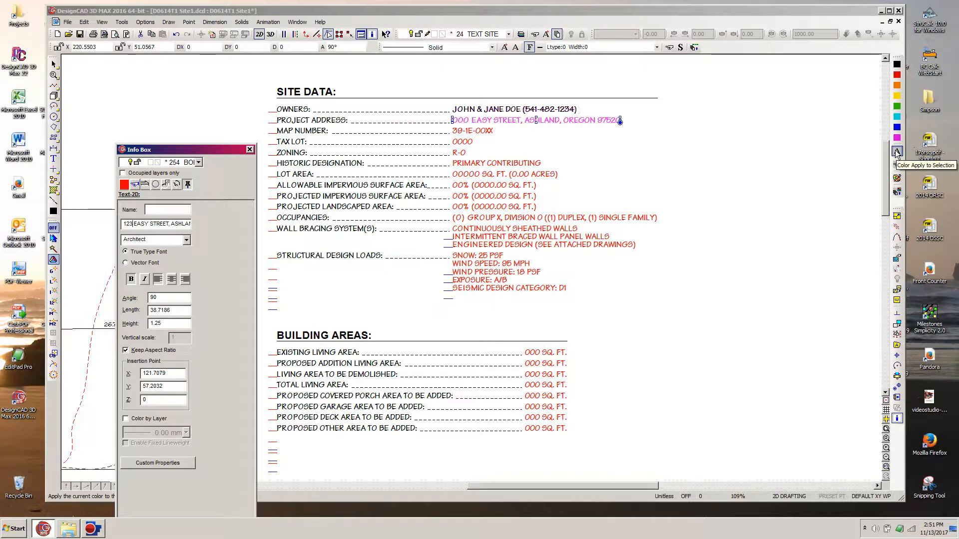
{"action": "left_click", "coordinate": [753, 133]}
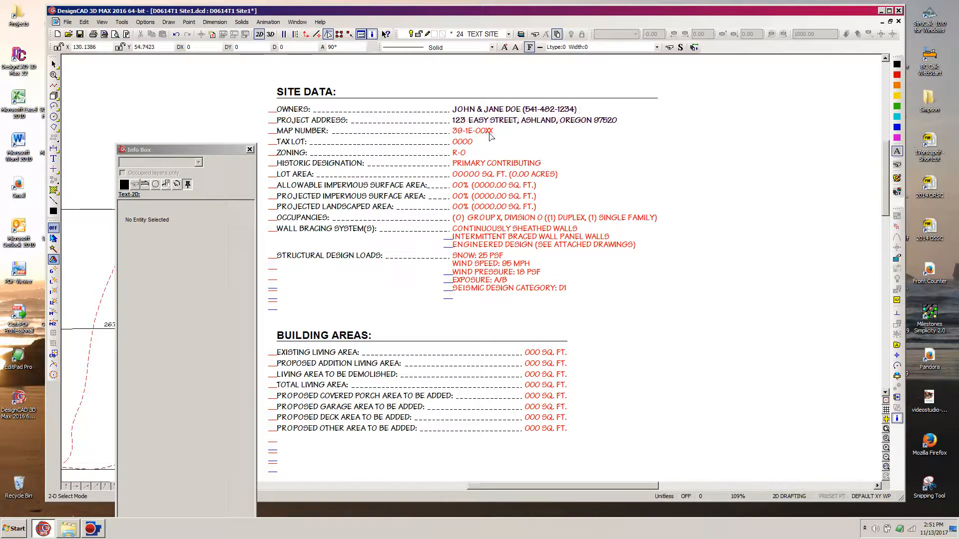
Step: Change the Map Number entry to 39-1E-09AA and recolor it black
{"action": "left_click", "coordinate": [462, 131]}
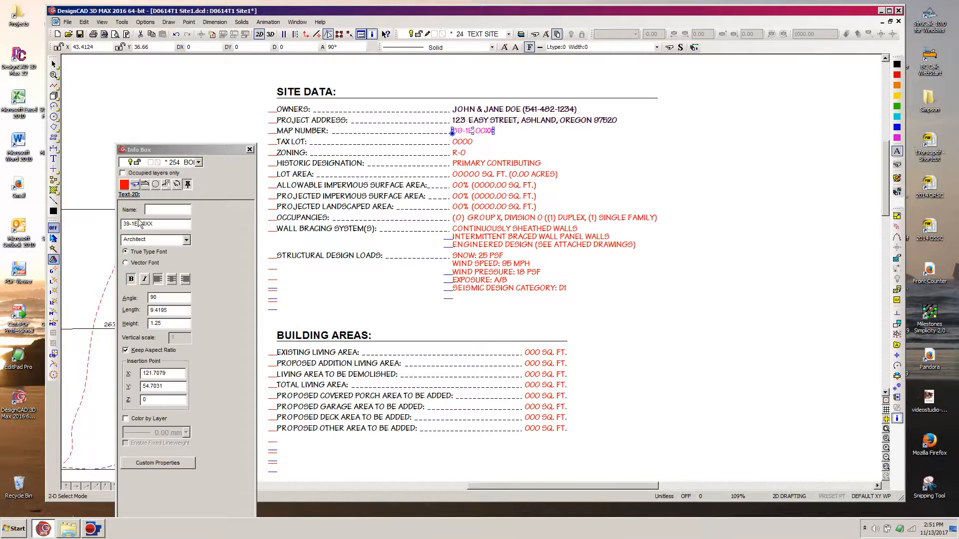
{"action": "left_click_drag", "start_coordinate": [158, 225], "coordinate": [148, 224]}
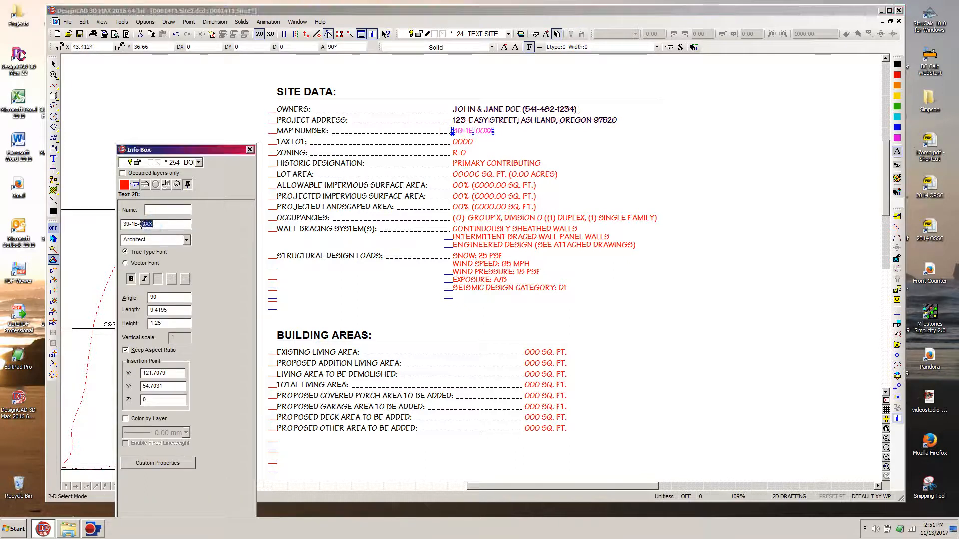
{"action": "type", "text": "0"}
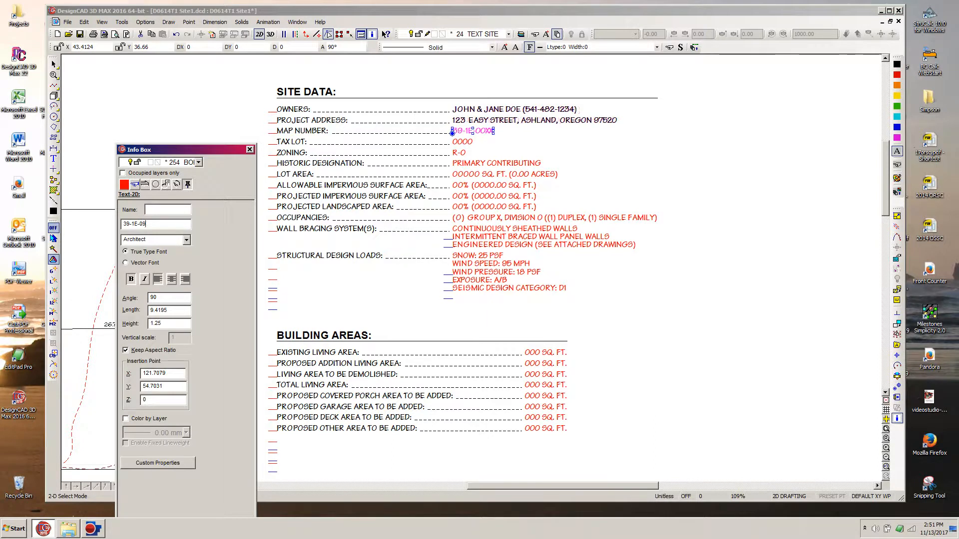
{"action": "key", "text": "Tab"}
{"action": "left_click", "coordinate": [150, 224]}
{"action": "type", "text": "AA"}
{"action": "left_click", "coordinate": [898, 151]}
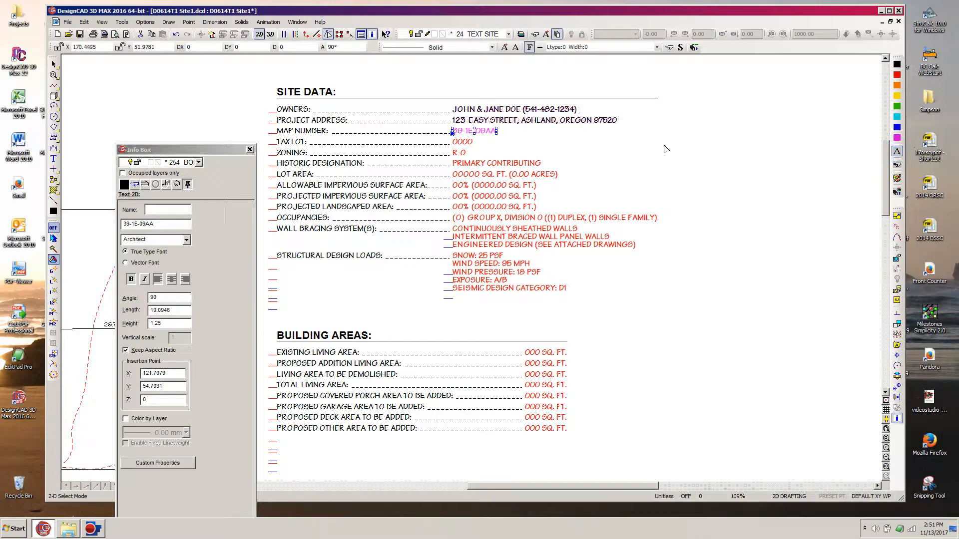
{"action": "left_click", "coordinate": [725, 152]}
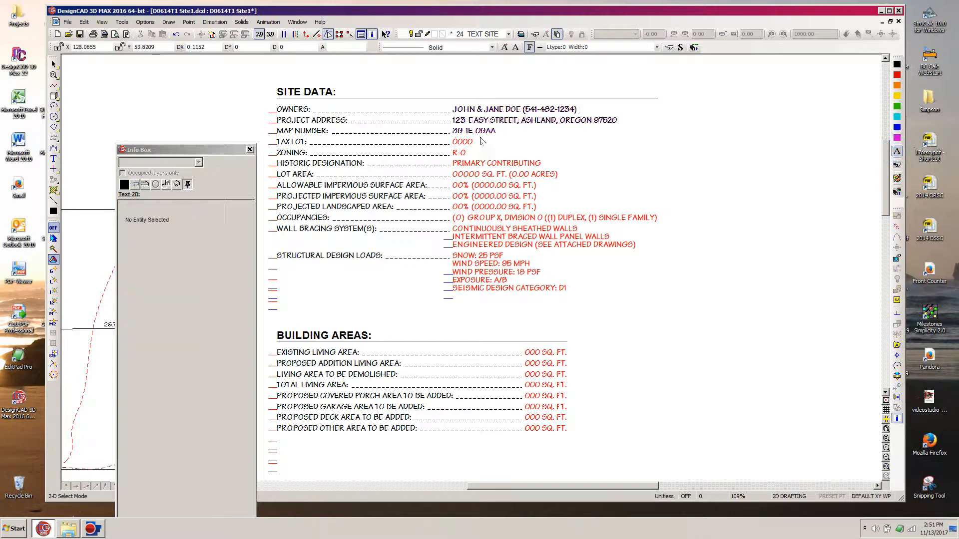
Step: Set the Tax Lot entry to 1234 and recolor it black
{"action": "left_click", "coordinate": [465, 142]}
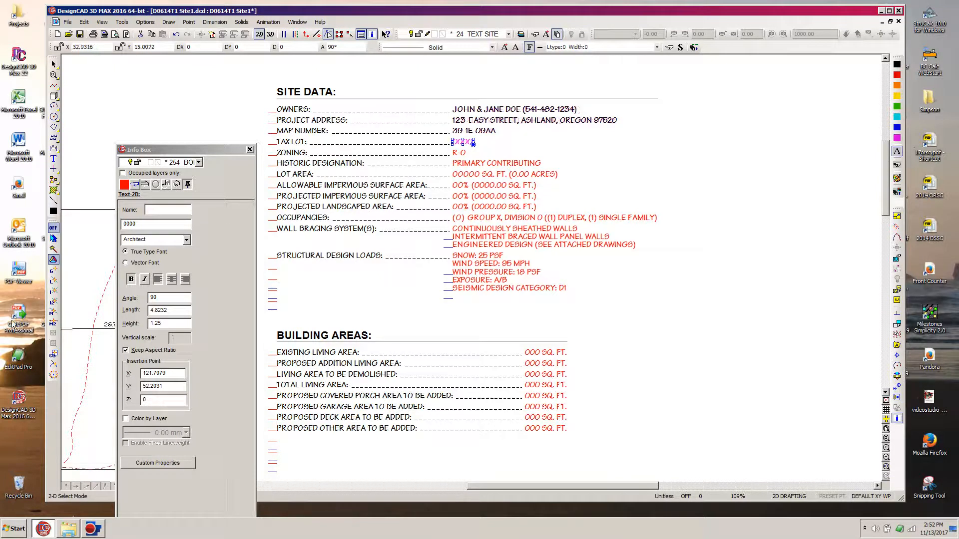
{"action": "double_click", "coordinate": [143, 224]}
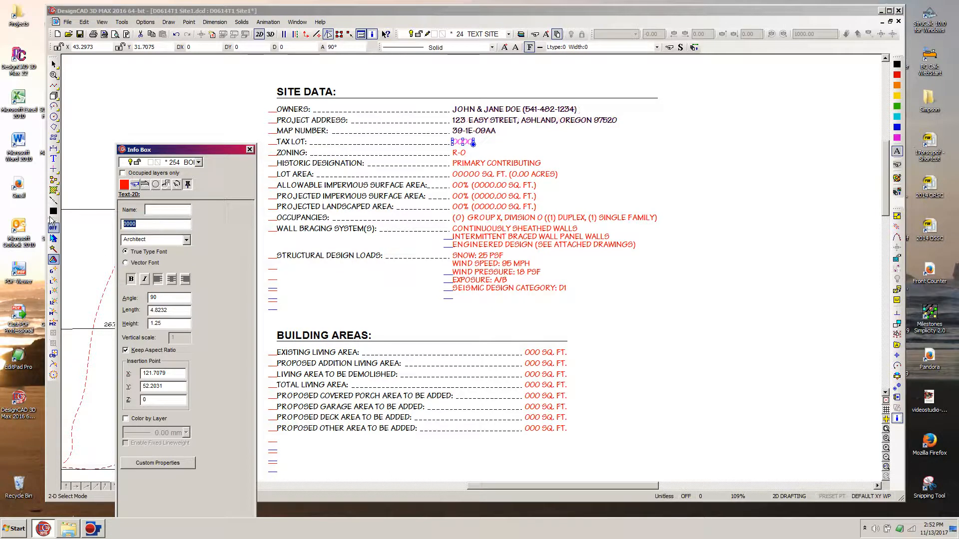
{"action": "type", "text": "1234"}
{"action": "left_click", "coordinate": [897, 152]}
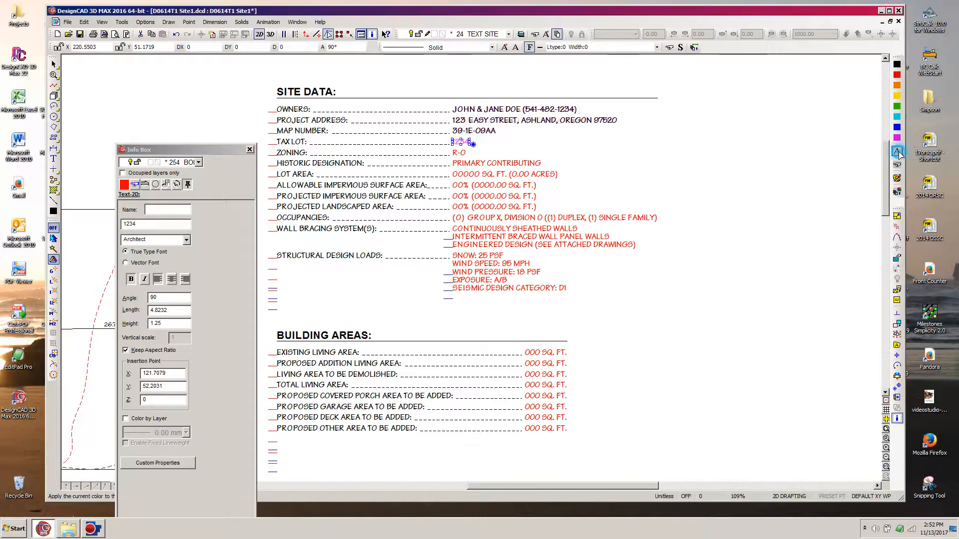
{"action": "left_click", "coordinate": [817, 153]}
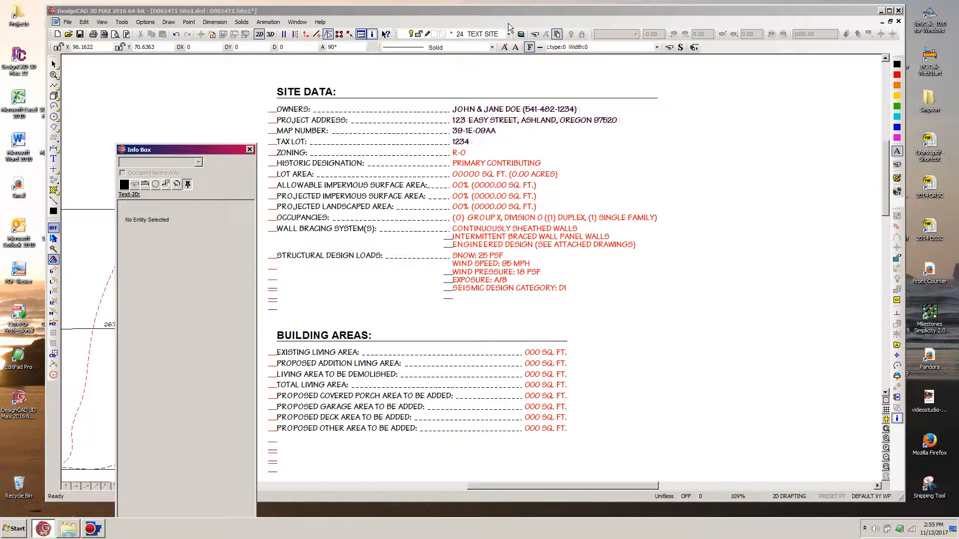
Step: Set the Zoning entry to R-1-5 and recolor it black
{"action": "left_click", "coordinate": [509, 27]}
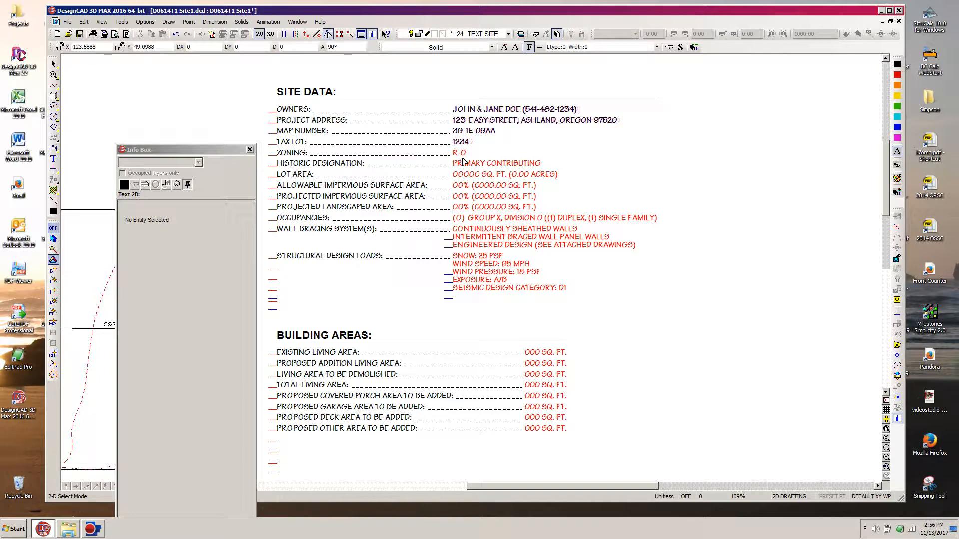
{"action": "left_click", "coordinate": [458, 153]}
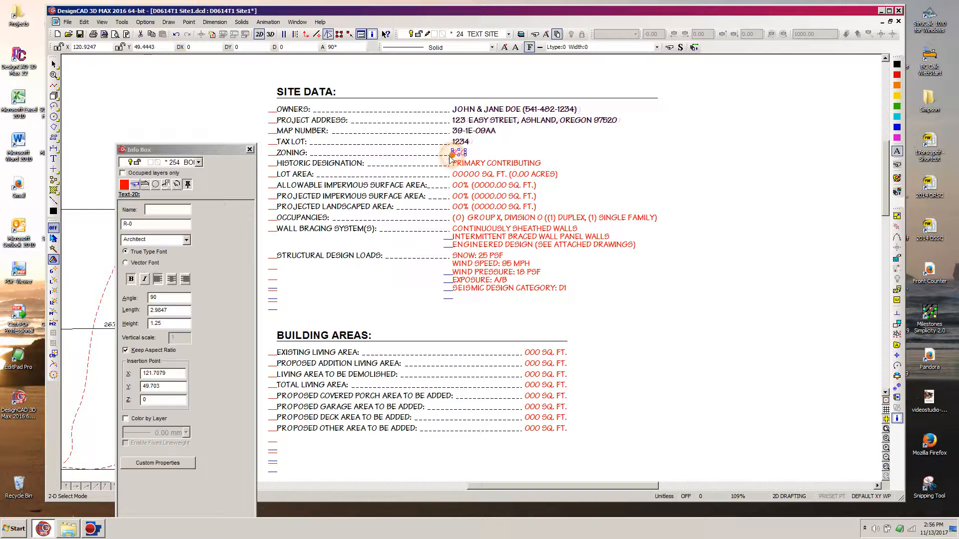
{"action": "left_click", "coordinate": [131, 224]}
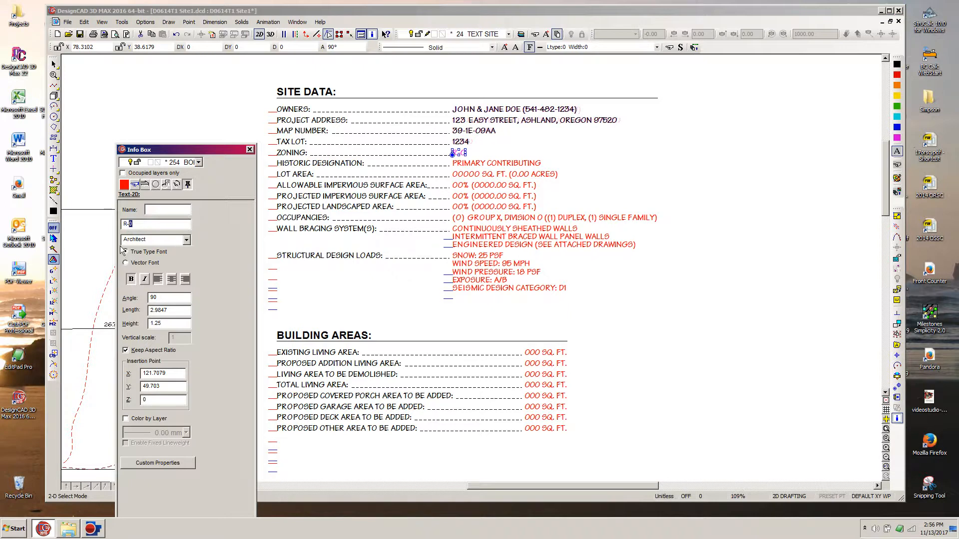
{"action": "type", "text": "1-5"}
{"action": "key", "text": "Tab"}
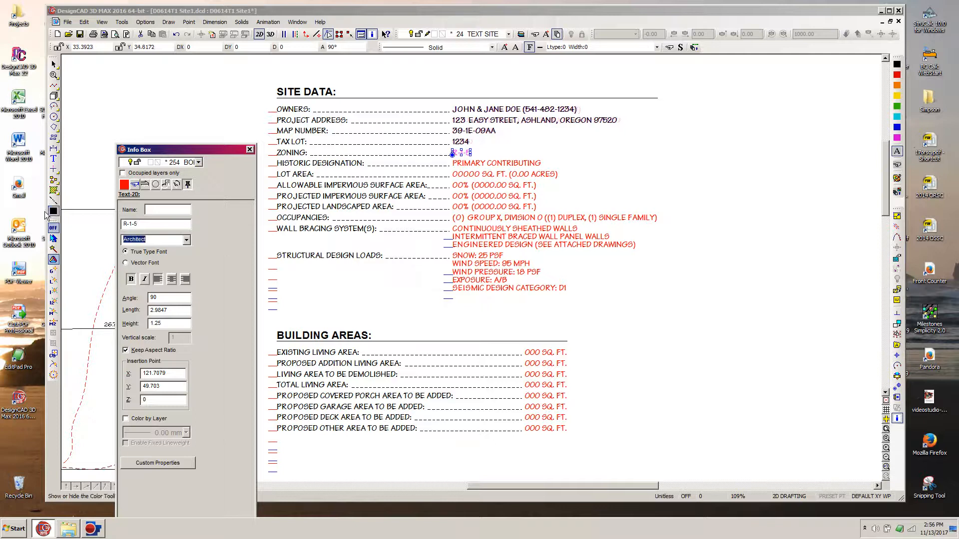
{"action": "left_click", "coordinate": [898, 151]}
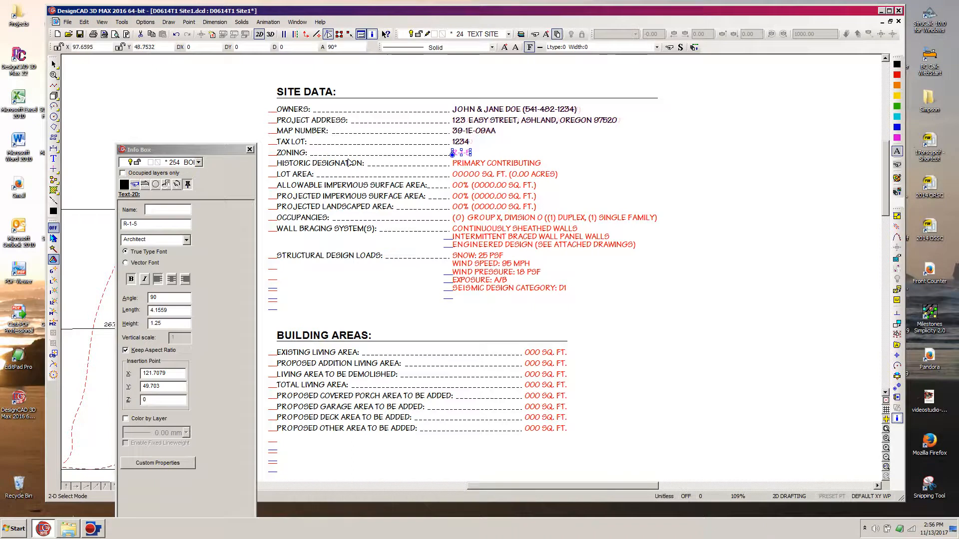
{"action": "left_click", "coordinate": [669, 155]}
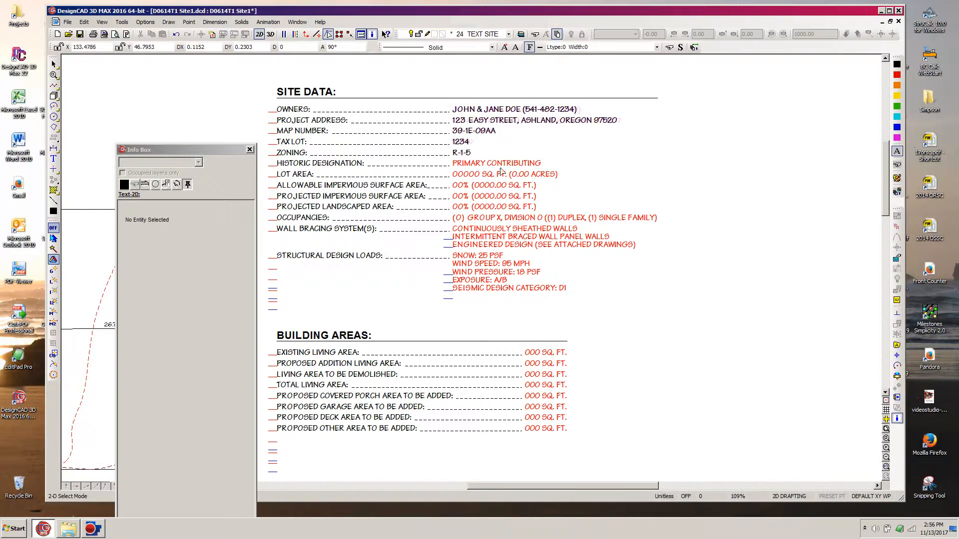
Step: Change the Historic Designation entry to N/A and recolor it black
{"action": "left_click", "coordinate": [452, 165]}
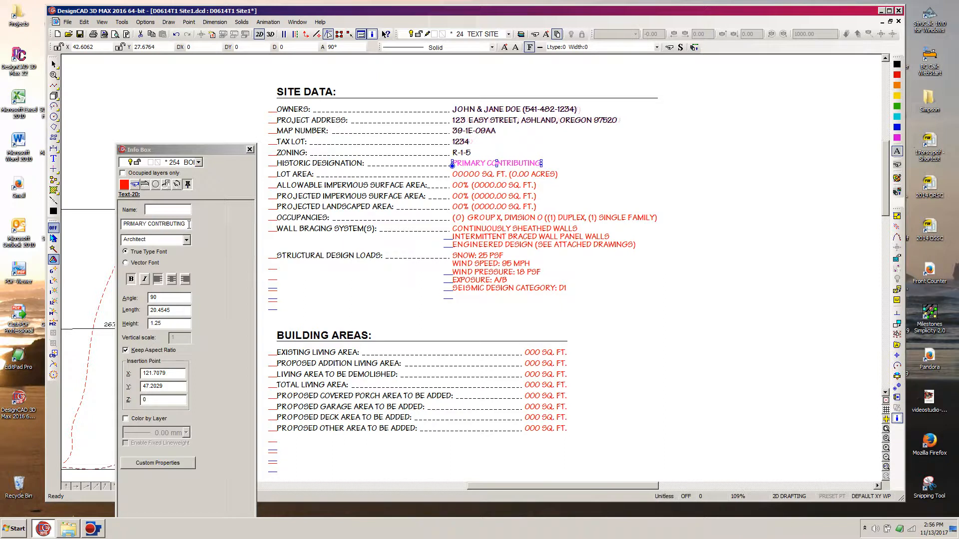
{"action": "left_click_drag", "start_coordinate": [189, 224], "coordinate": [87, 227]}
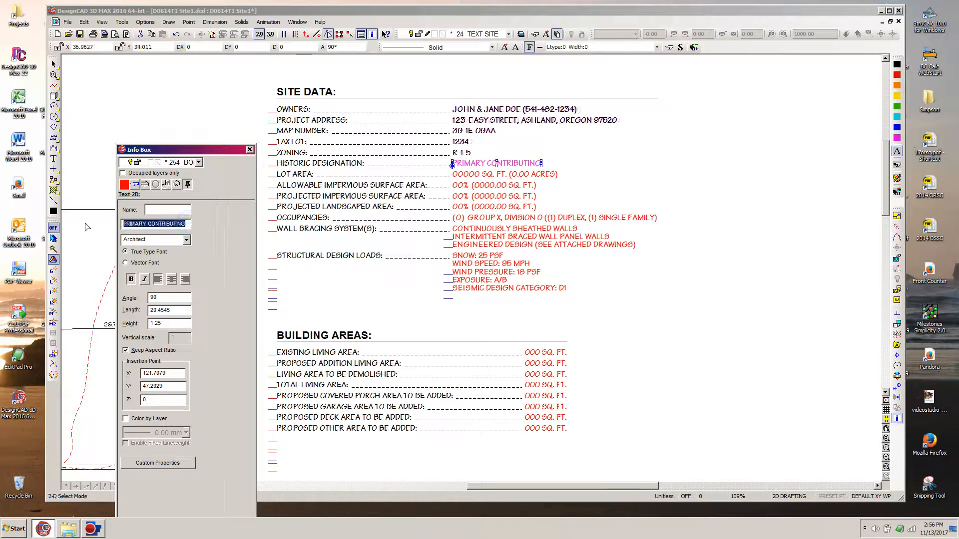
{"action": "type", "text": "N/A"}
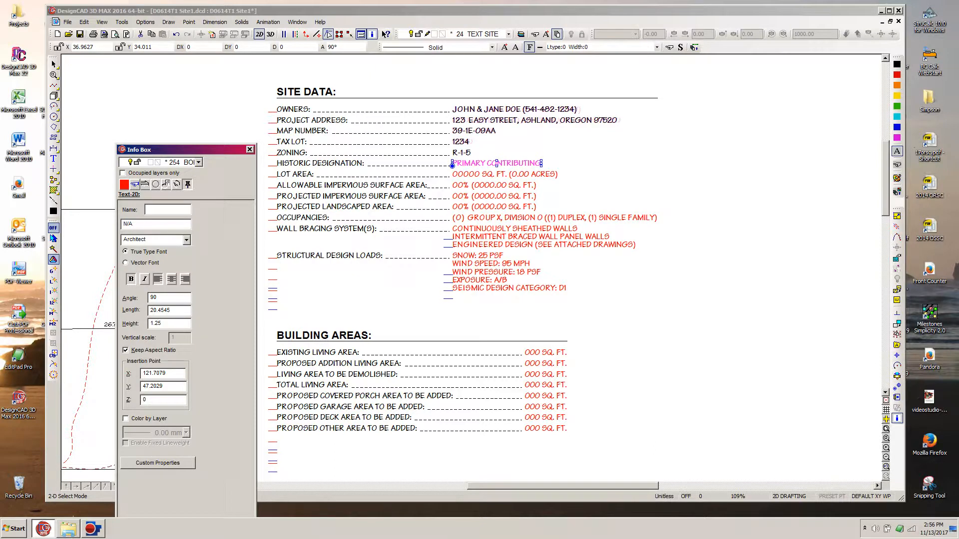
{"action": "key", "text": "Tab"}
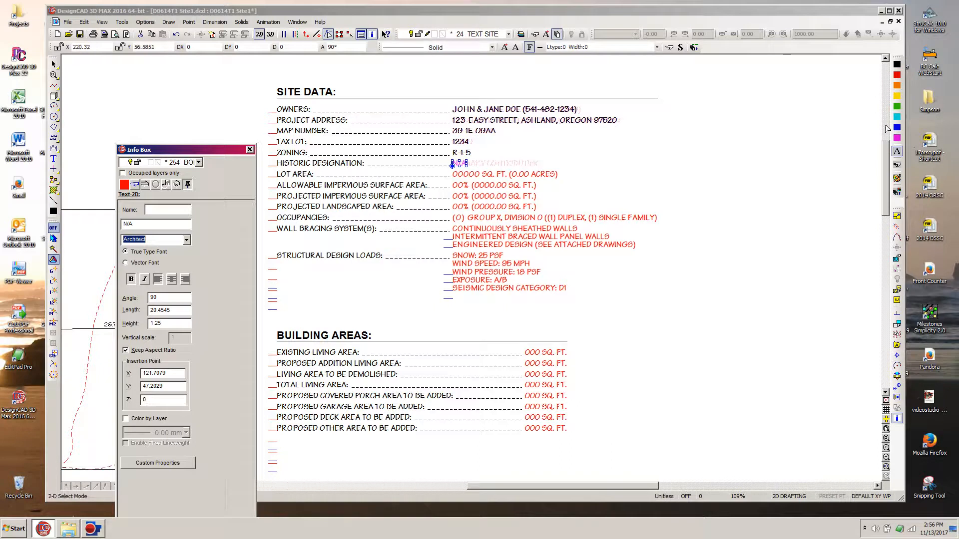
{"action": "left_click", "coordinate": [897, 153]}
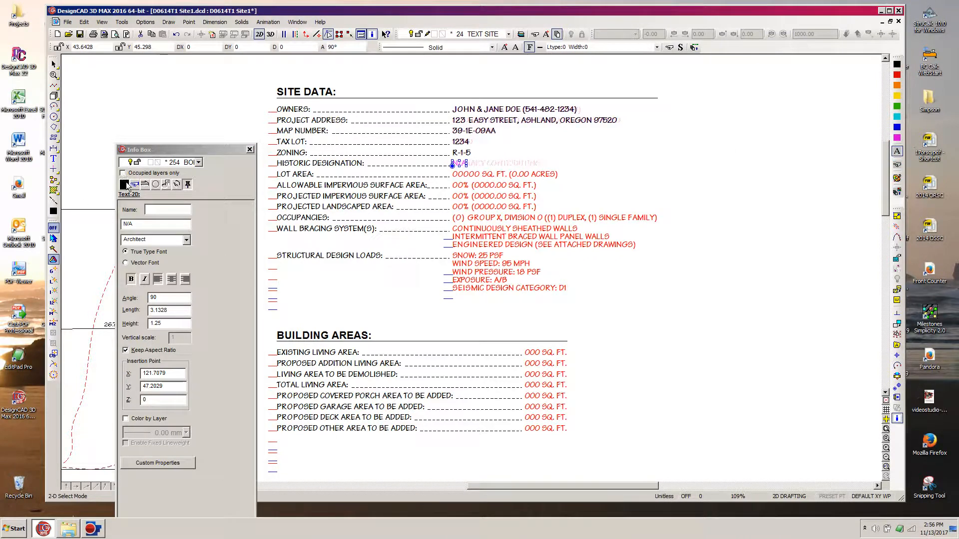
{"action": "left_click", "coordinate": [654, 158]}
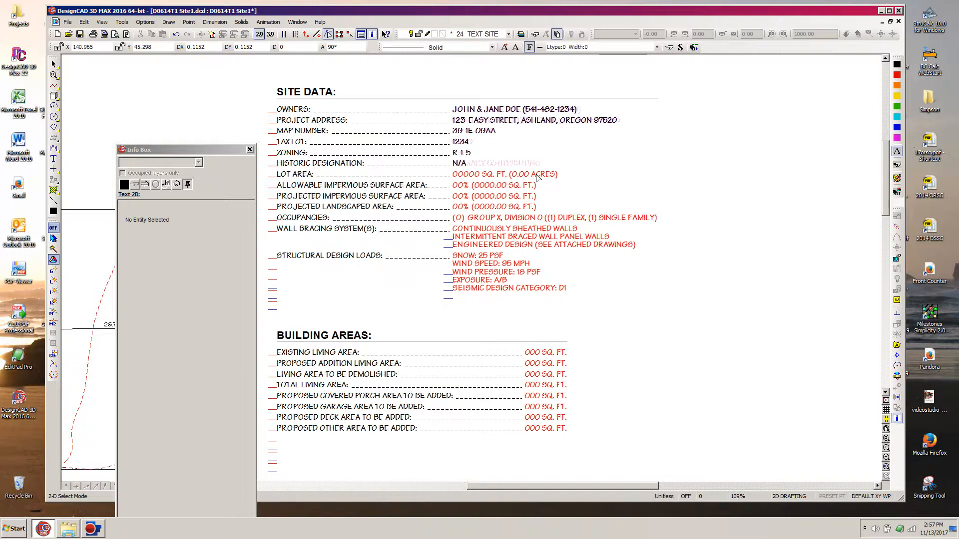
Step: Show the area information for the site plan's rectangular property boundary and copy its area value
{"action": "scroll", "coordinate": [537, 177], "scroll_direction": "down", "scroll_amount": 3}
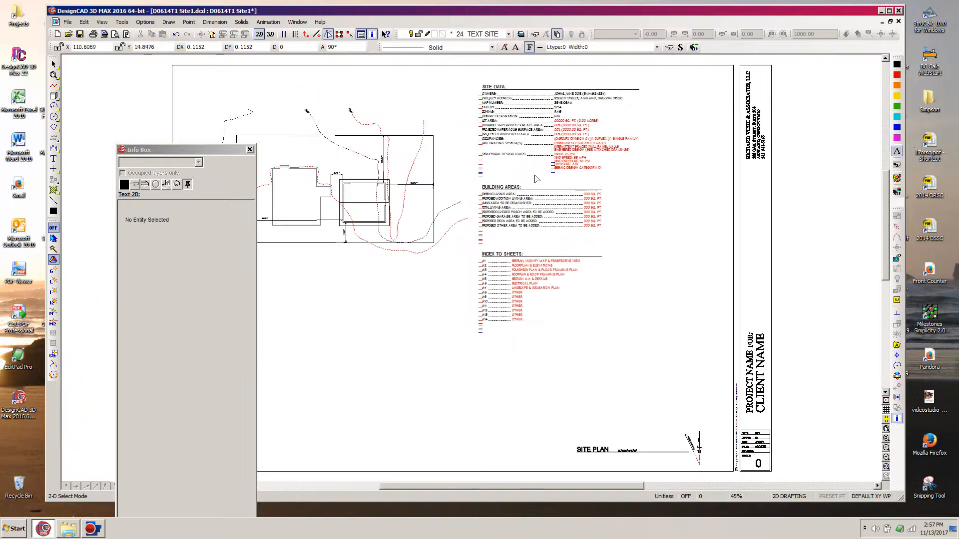
{"action": "left_click", "coordinate": [440, 135]}
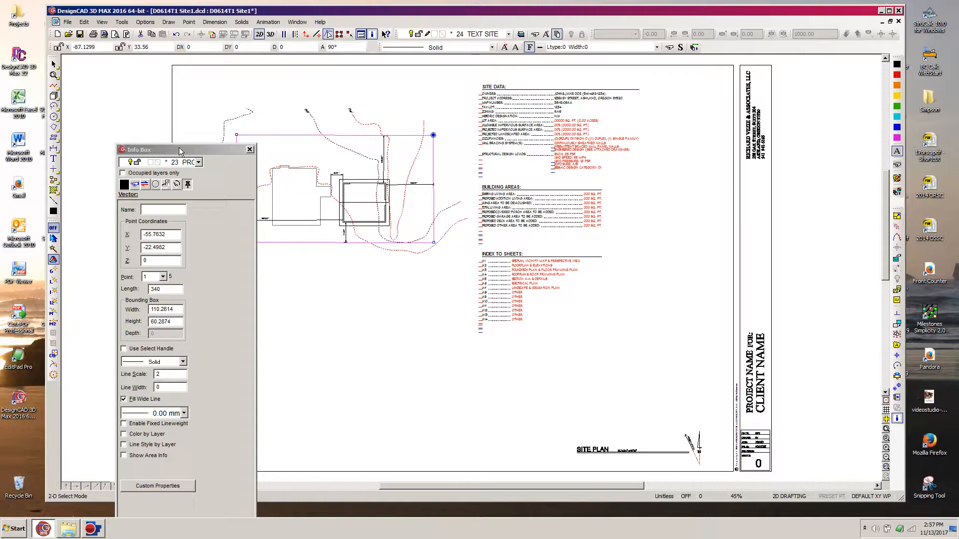
{"action": "left_click_drag", "start_coordinate": [179, 147], "coordinate": [194, 81]}
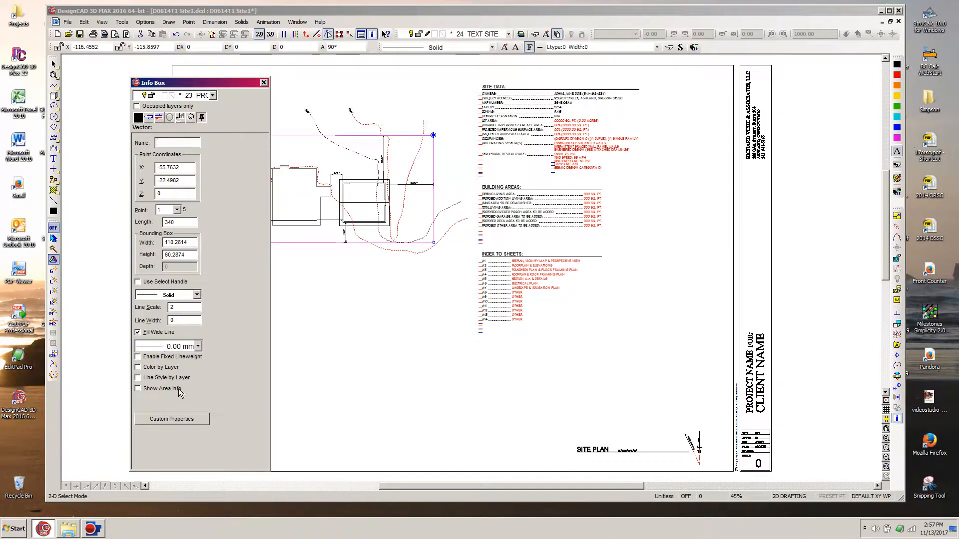
{"action": "left_click", "coordinate": [138, 389]}
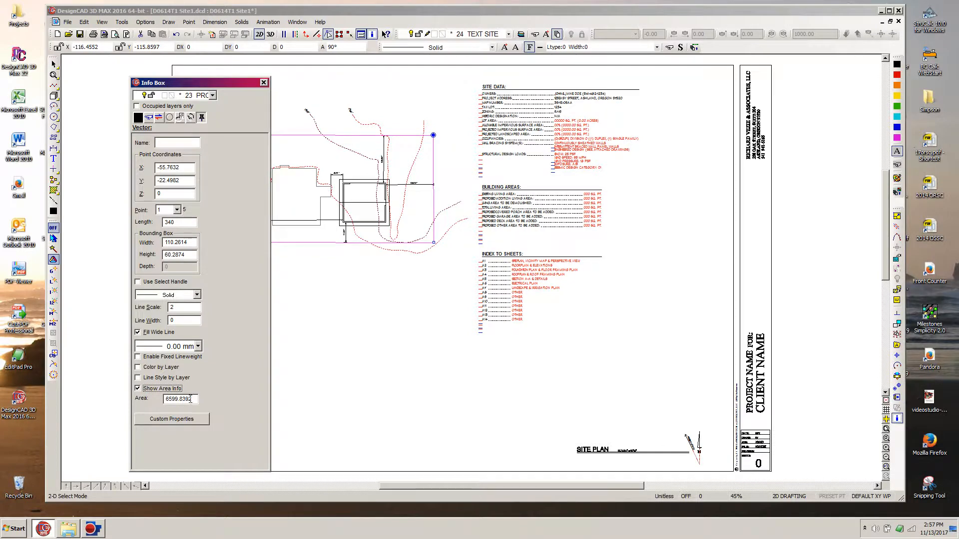
{"action": "left_click", "coordinate": [184, 398]}
{"action": "left_click_drag", "start_coordinate": [184, 398], "coordinate": [166, 398]}
{"action": "key", "text": "ctrl+c"}
Step: Replace the placeholder square footage in the Lot Area entry with the copied boundary area, rounded to 6599.84
{"action": "left_click", "coordinate": [601, 9]}
{"action": "key", "text": "z"}
{"action": "left_click", "coordinate": [469, 92]}
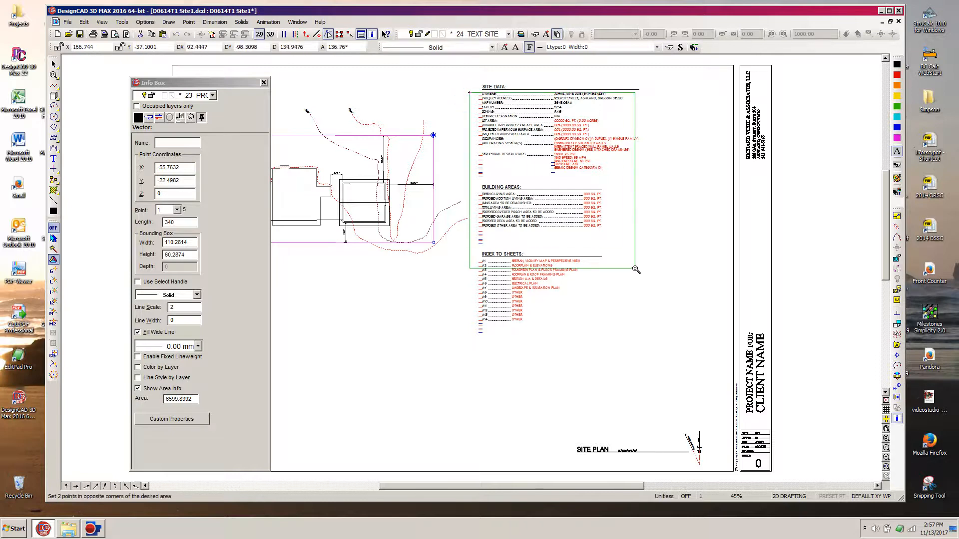
{"action": "left_click", "coordinate": [636, 269]}
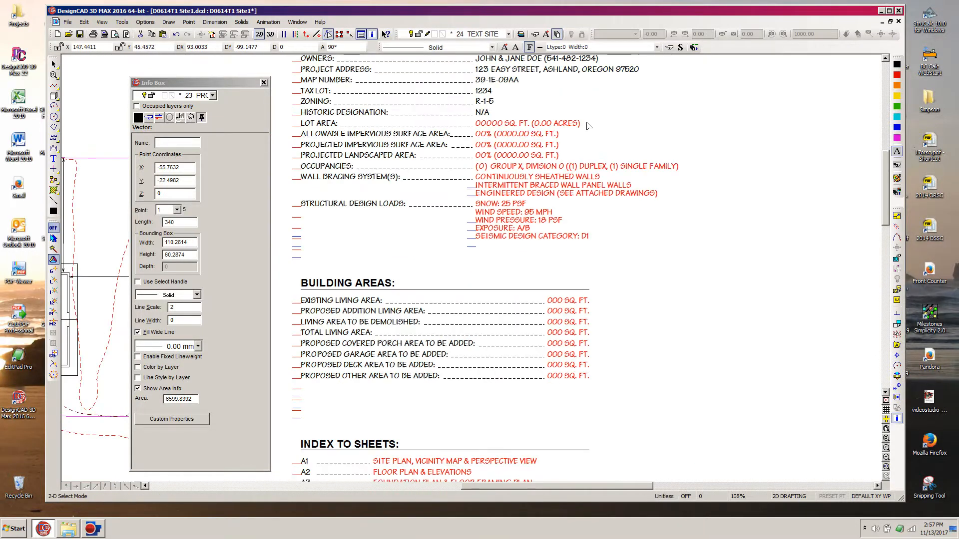
{"action": "left_click", "coordinate": [577, 124]}
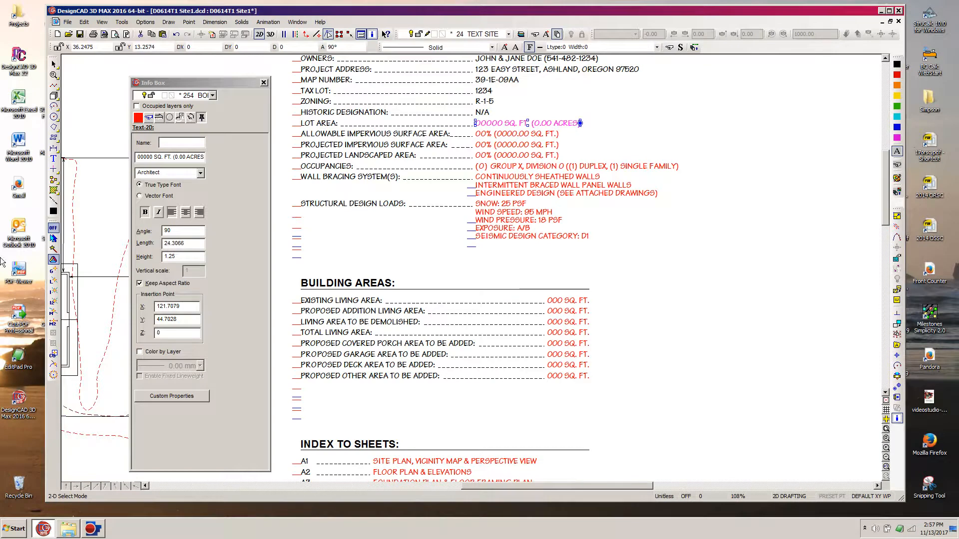
{"action": "left_click", "coordinate": [152, 156]}
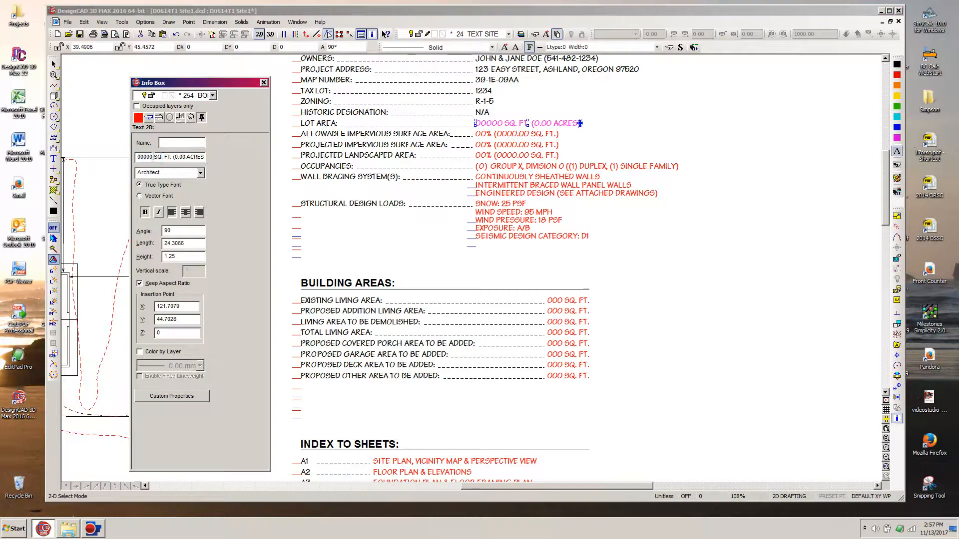
{"action": "left_click_drag", "start_coordinate": [152, 157], "coordinate": [121, 159]}
{"action": "right_click", "coordinate": [144, 155]}
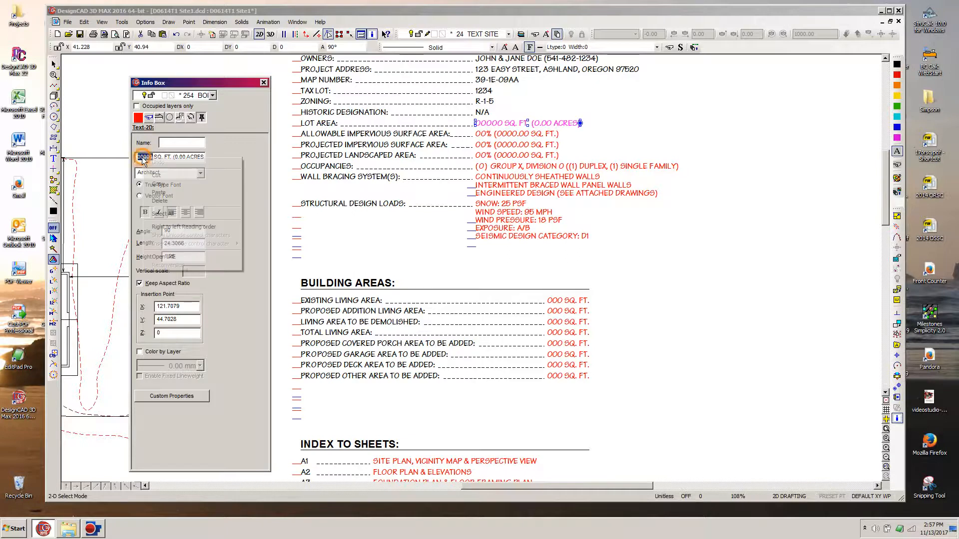
{"action": "left_click", "coordinate": [158, 192]}
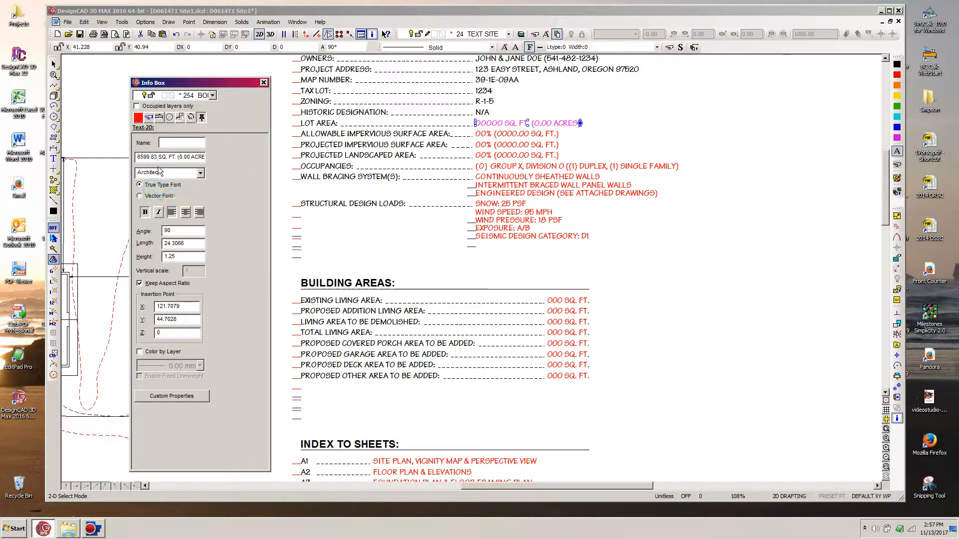
{"action": "key", "text": "BackSpace"}
{"action": "type", "text": "4"}
{"action": "left_click", "coordinate": [759, 122]}
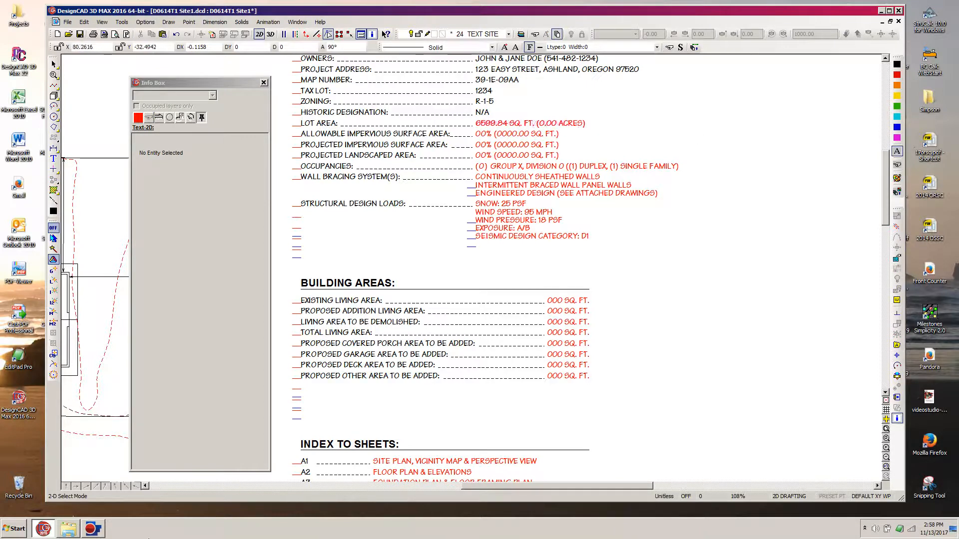
Step: Launch Excel, return to the DesignCAD drawing and copy the square footage number from the Lot Area entry
{"action": "double_click", "coordinate": [18, 100]}
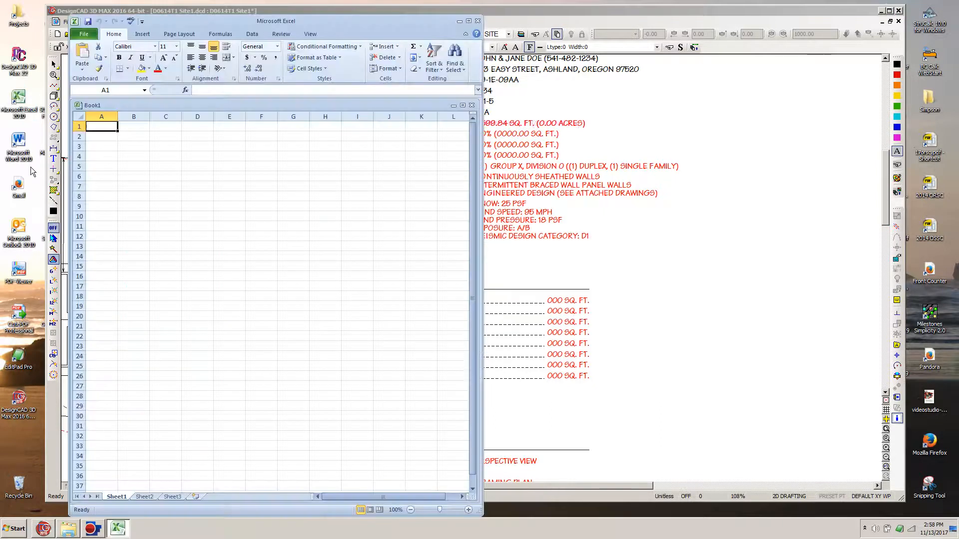
{"action": "left_click", "coordinate": [523, 11]}
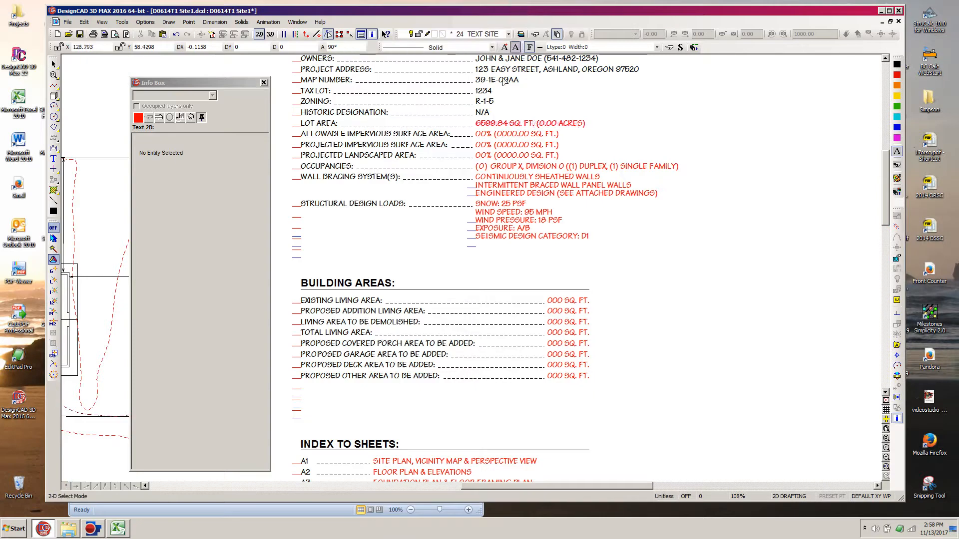
{"action": "left_click", "coordinate": [489, 125]}
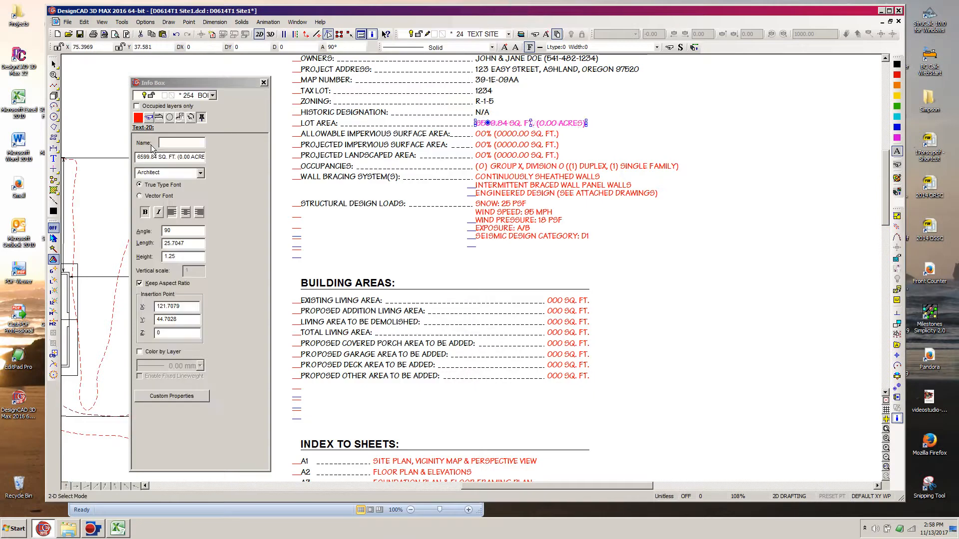
{"action": "left_click_drag", "start_coordinate": [138, 157], "coordinate": [145, 157]}
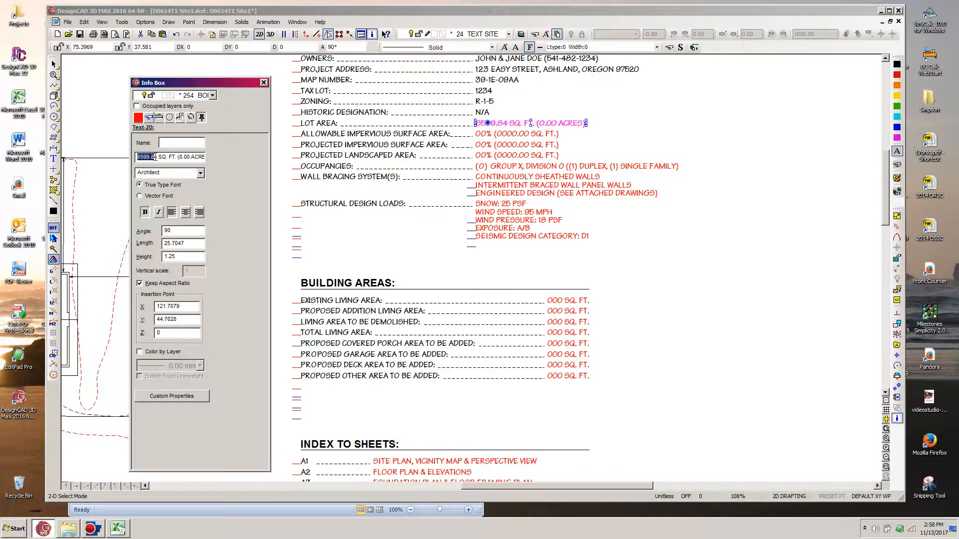
{"action": "right_click", "coordinate": [149, 158]}
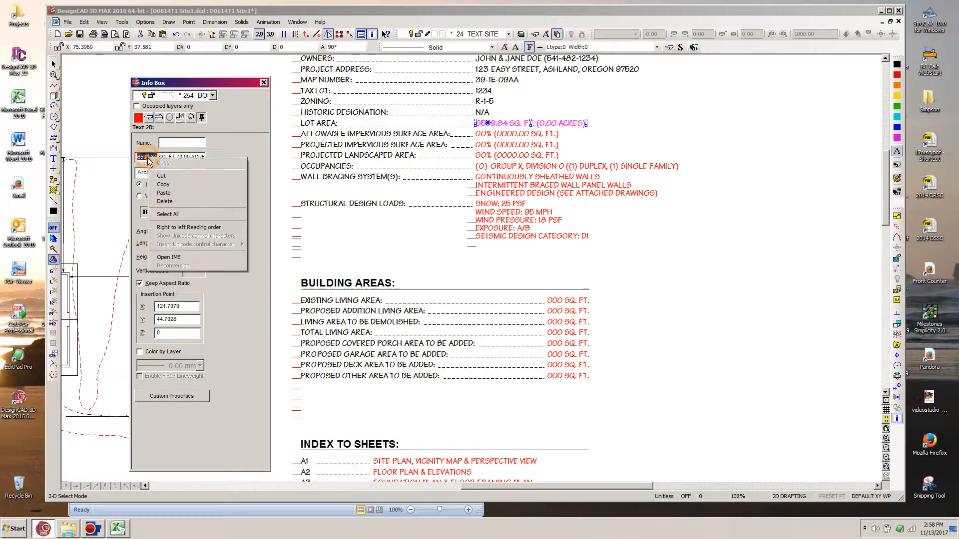
{"action": "left_click", "coordinate": [160, 185]}
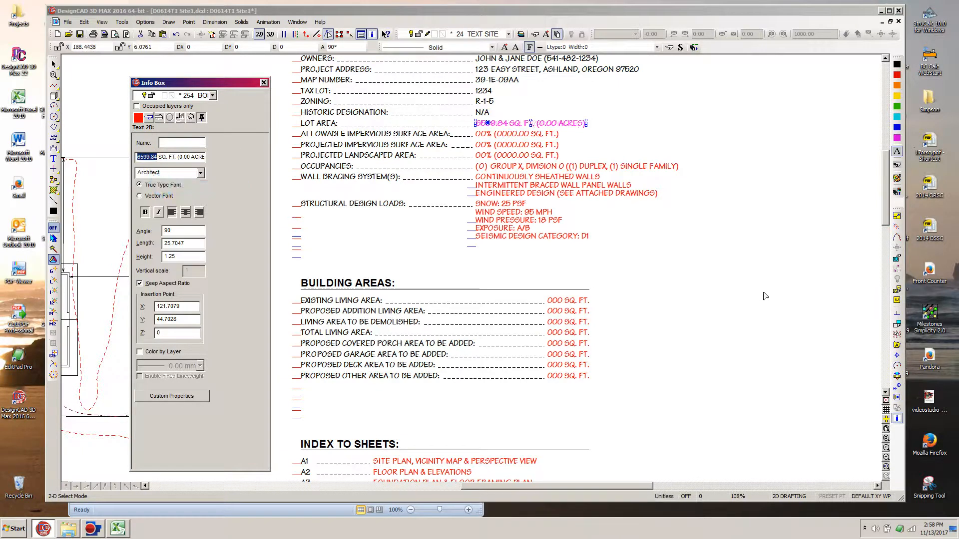
{"action": "left_click", "coordinate": [819, 125]}
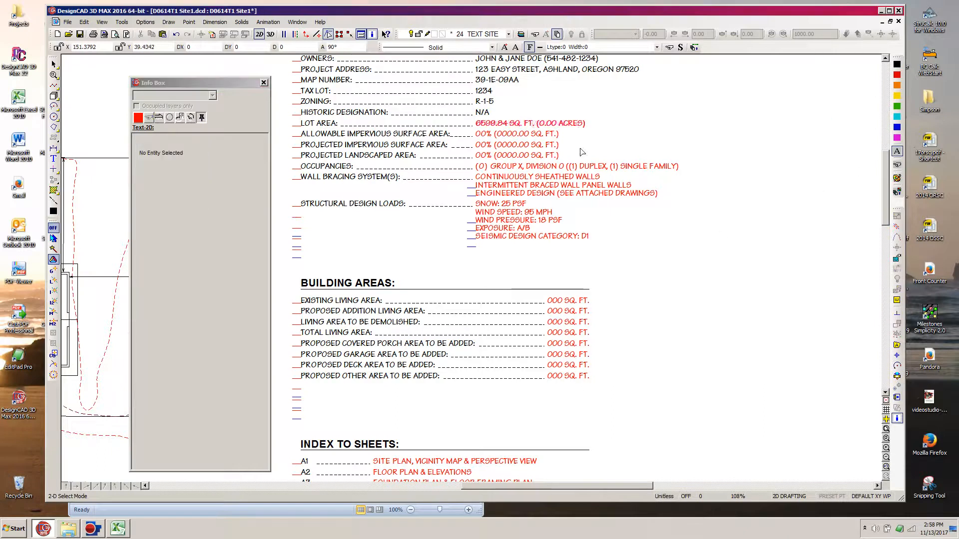
Step: Switch to Excel and create a workbook from the personal template Acre Percentage
{"action": "left_click", "coordinate": [125, 531]}
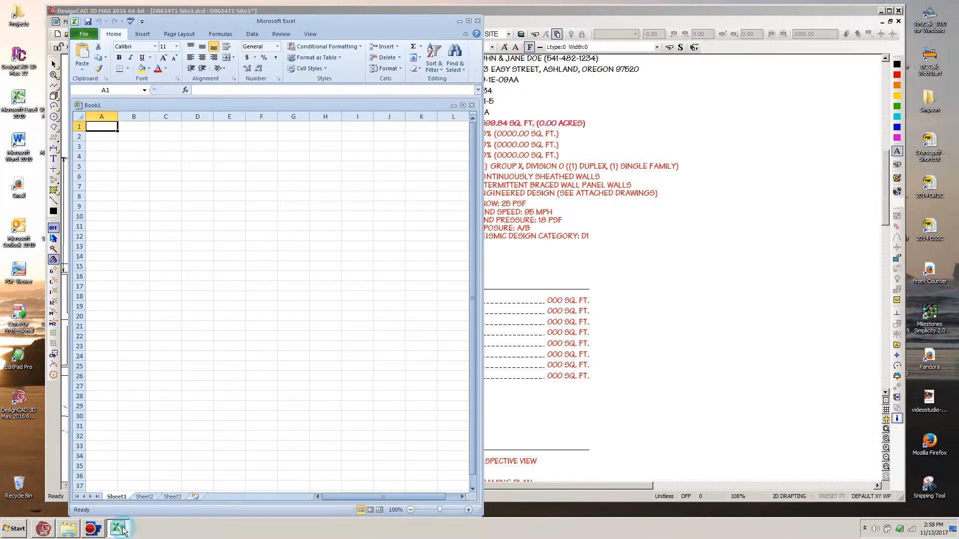
{"action": "left_click", "coordinate": [84, 34]}
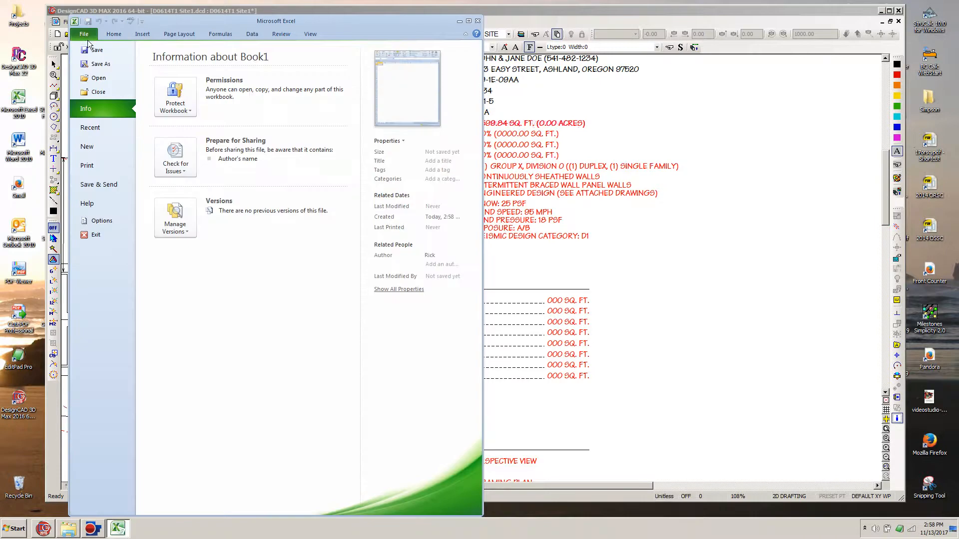
{"action": "left_click", "coordinate": [97, 146]}
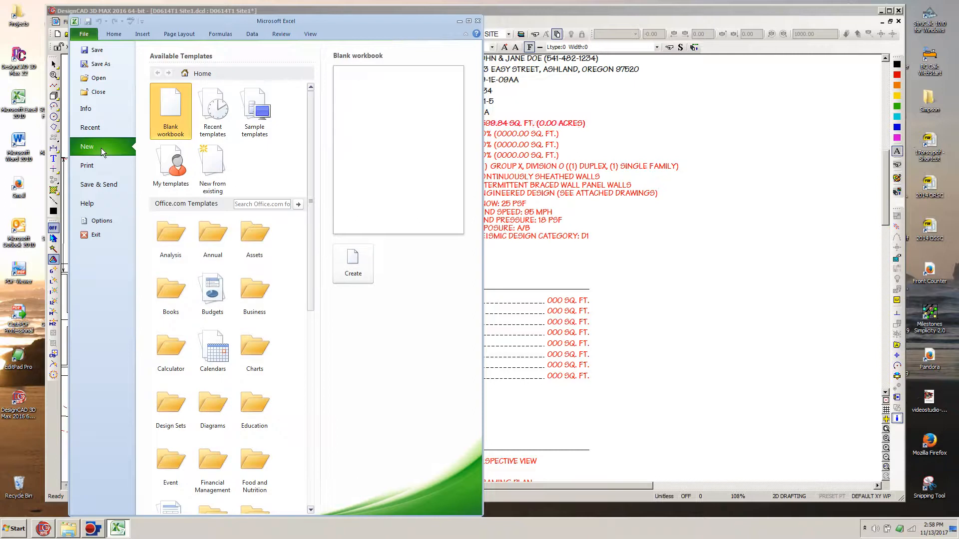
{"action": "left_click", "coordinate": [169, 172]}
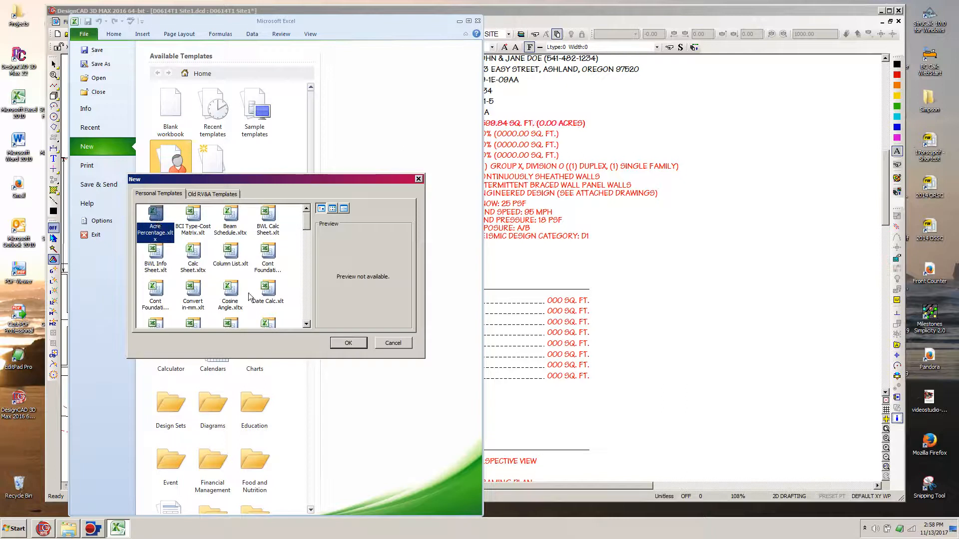
{"action": "left_click", "coordinate": [348, 342]}
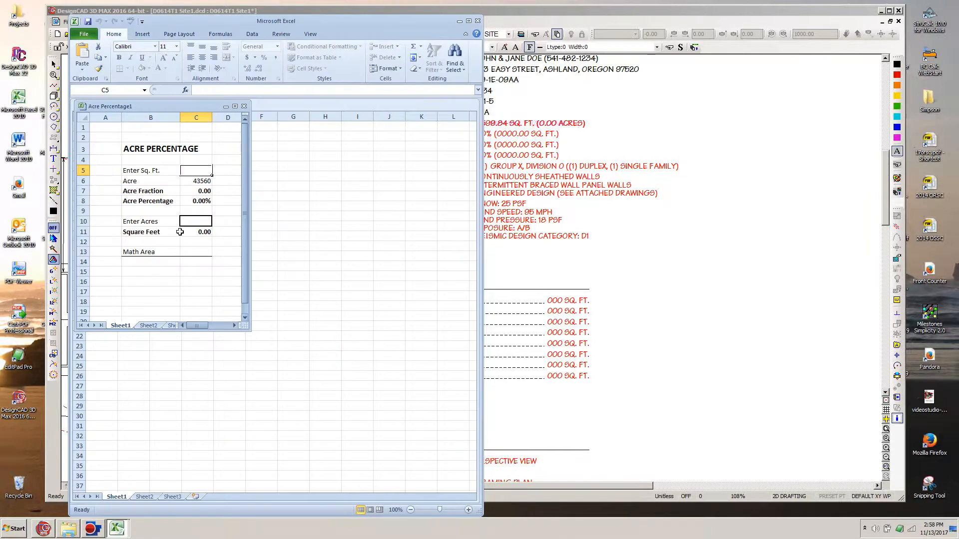
Step: Paste the copied lot square footage into the Enter Sq. Ft. cell and copy the Acre Fraction result
{"action": "right_click", "coordinate": [187, 170]}
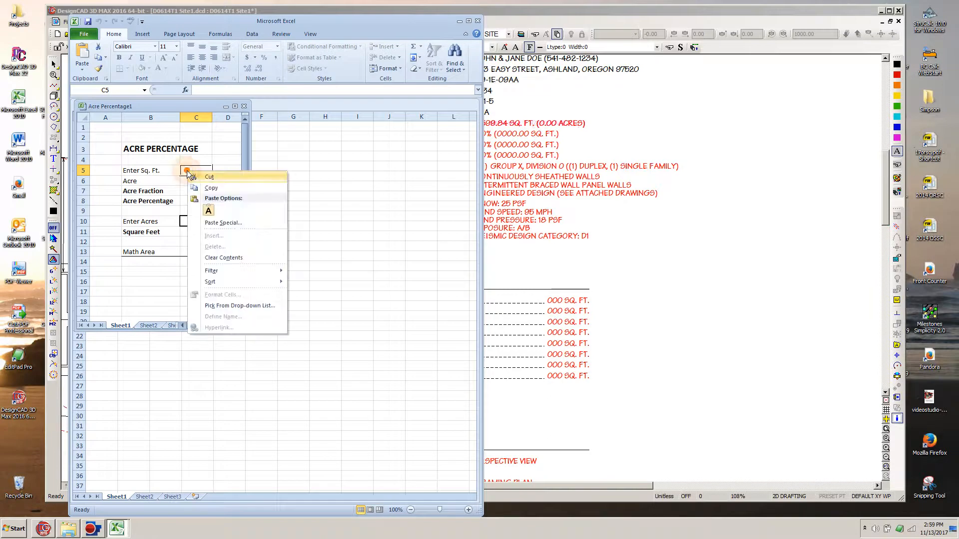
{"action": "left_click", "coordinate": [208, 211]}
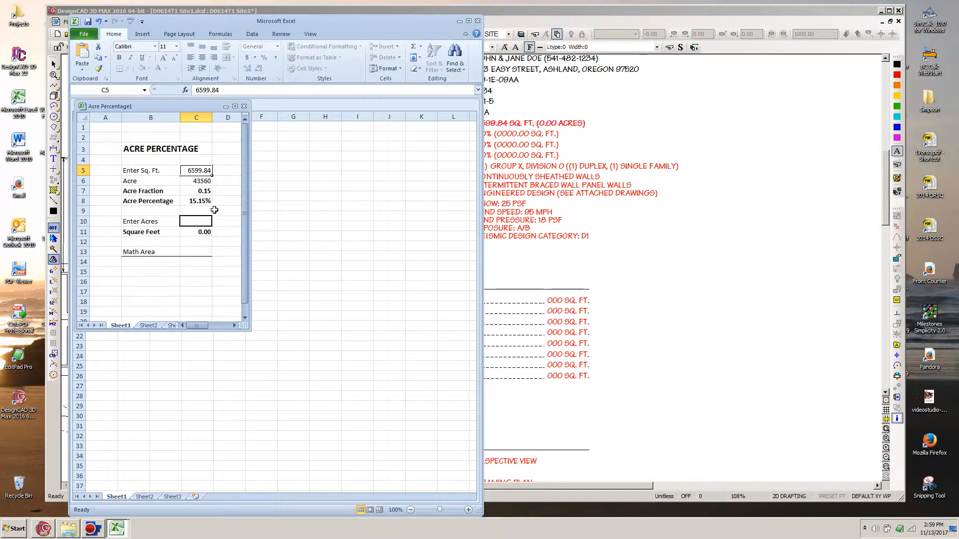
{"action": "left_click", "coordinate": [536, 12]}
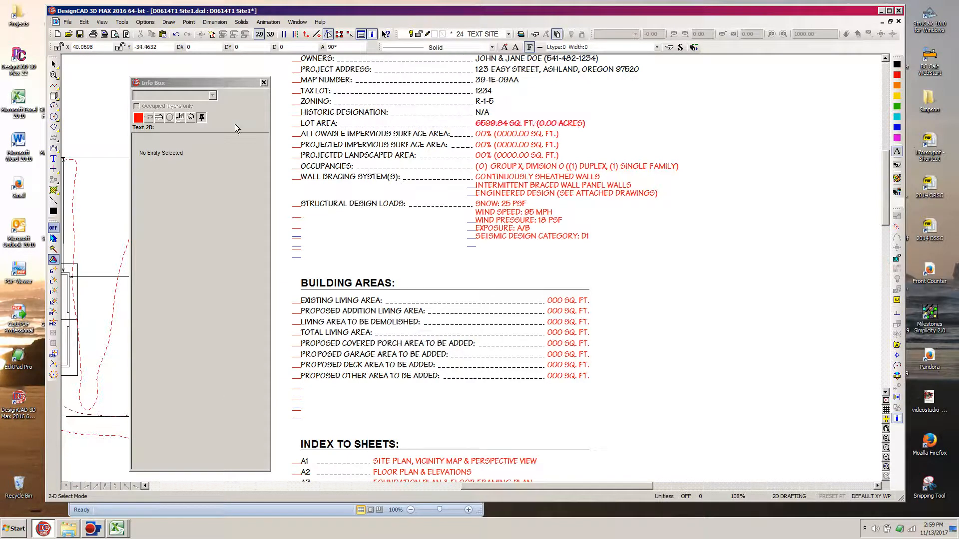
{"action": "left_click", "coordinate": [117, 528]}
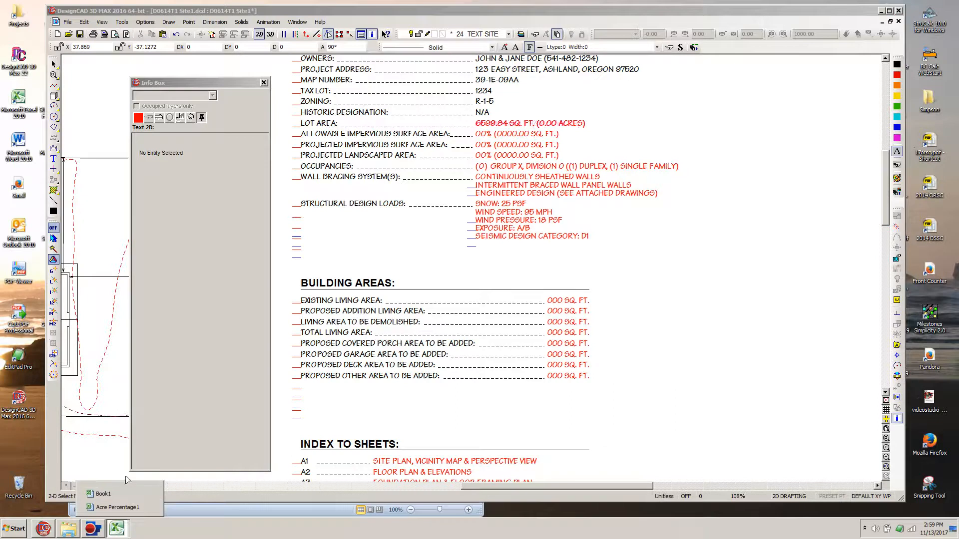
{"action": "left_click", "coordinate": [113, 507]}
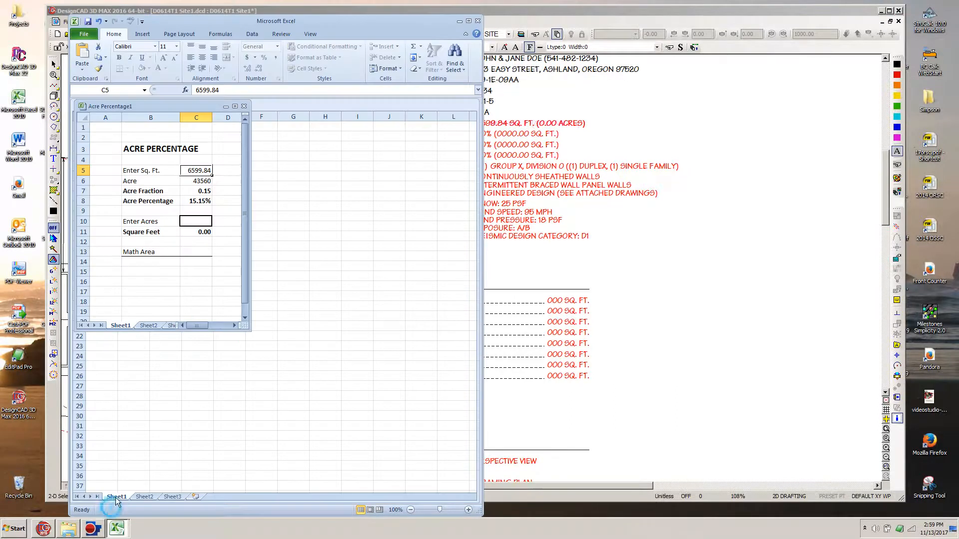
{"action": "left_click", "coordinate": [205, 191]}
{"action": "key", "text": "ctrl+c"}
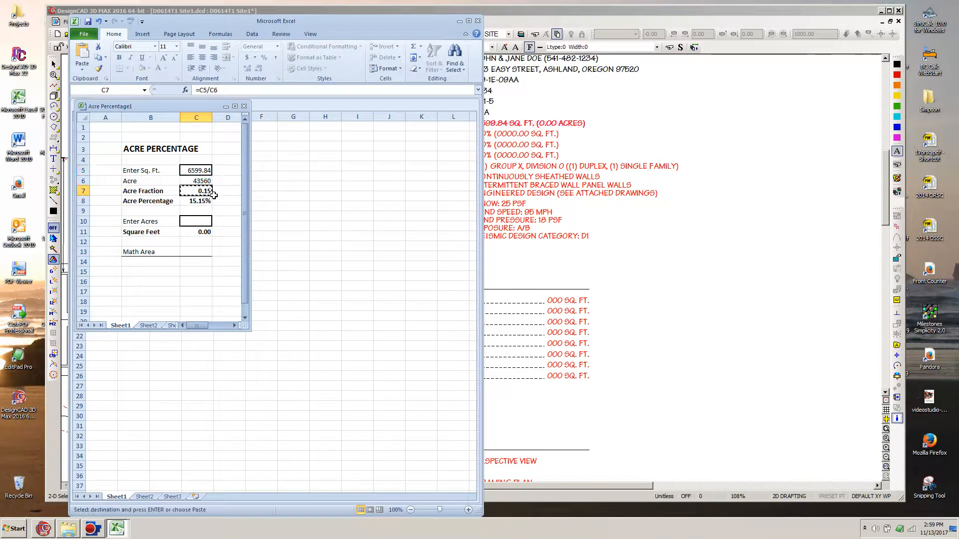
Step: Return to the DesignCAD drawing, replace the Lot Area entry's placeholder acreage with 0.15, and turn the entry black
{"action": "left_click", "coordinate": [594, 9]}
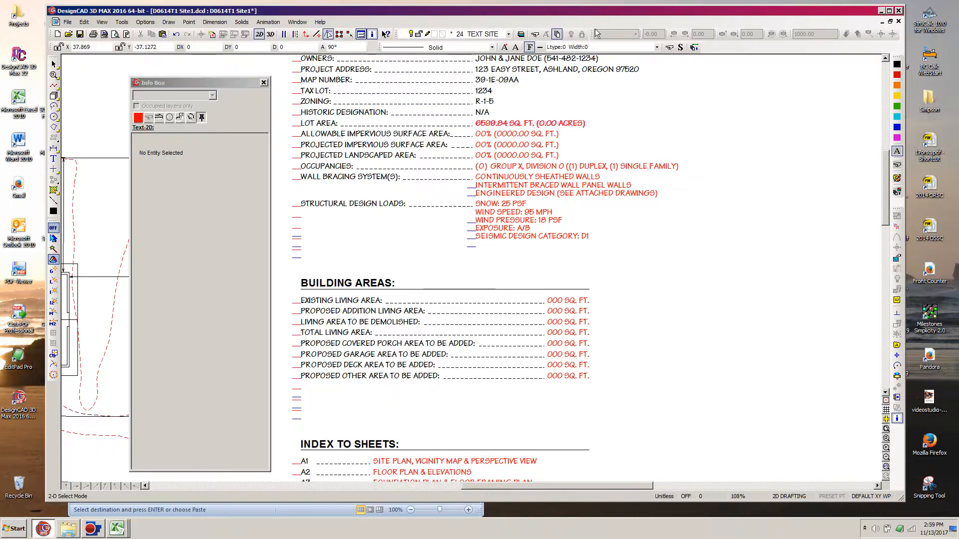
{"action": "left_click", "coordinate": [498, 123]}
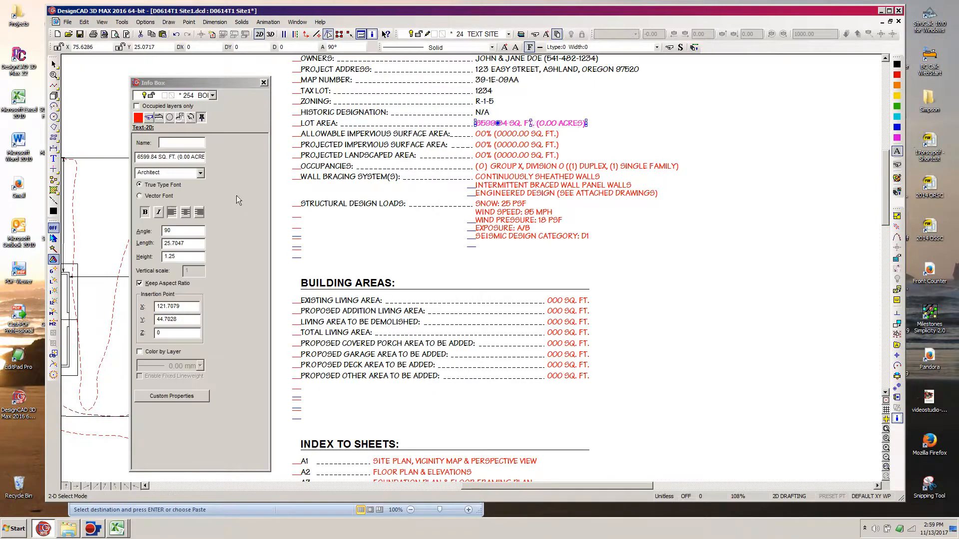
{"action": "left_click_drag", "start_coordinate": [190, 158], "coordinate": [184, 158]}
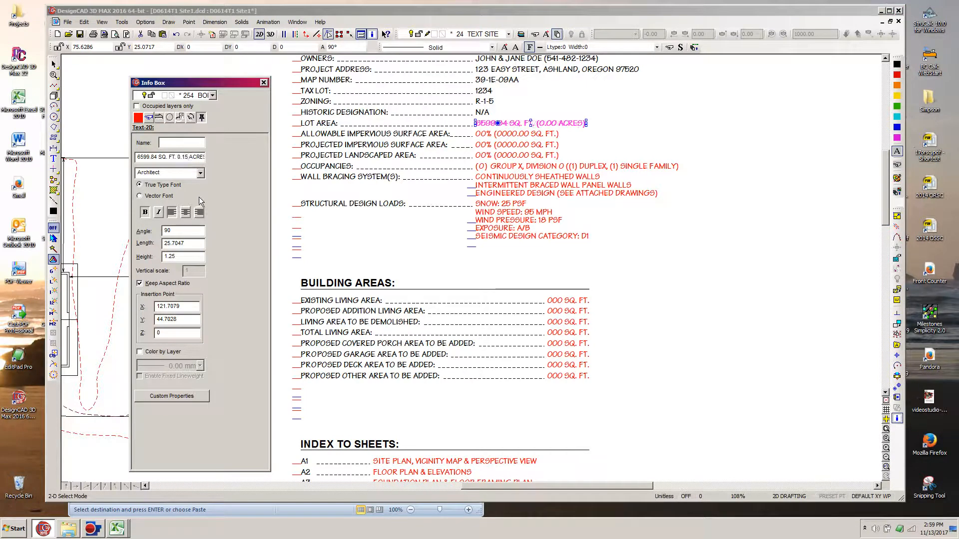
{"action": "key", "text": "Tab"}
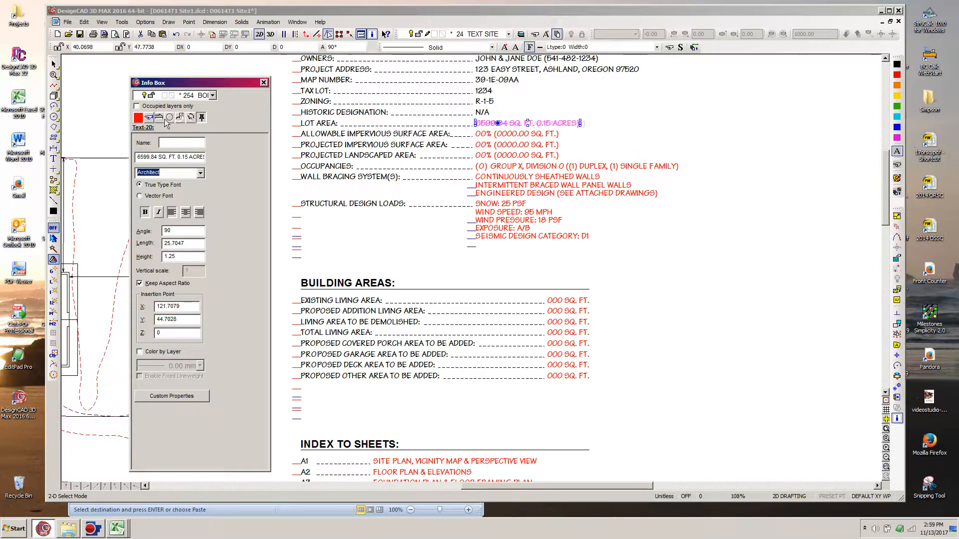
{"action": "left_click", "coordinate": [897, 152]}
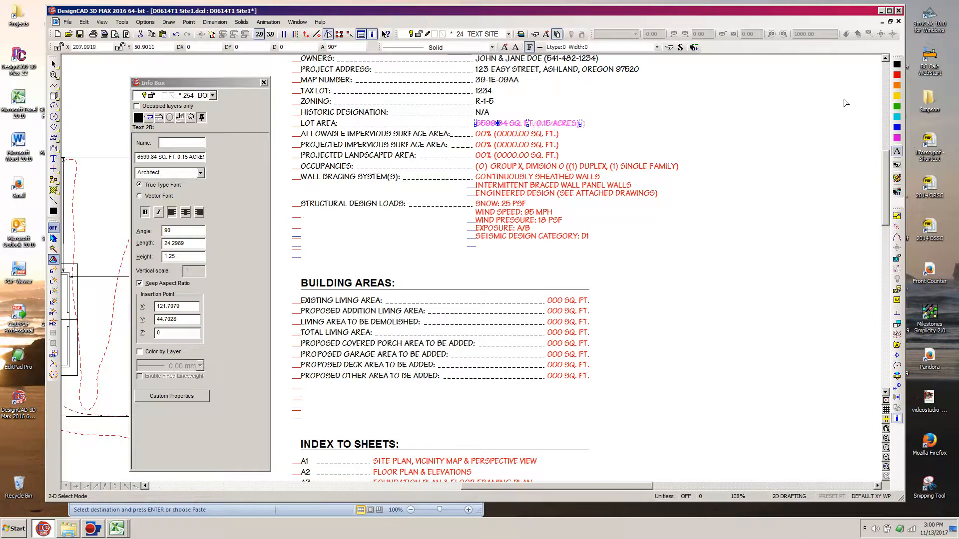
{"action": "left_click", "coordinate": [821, 124]}
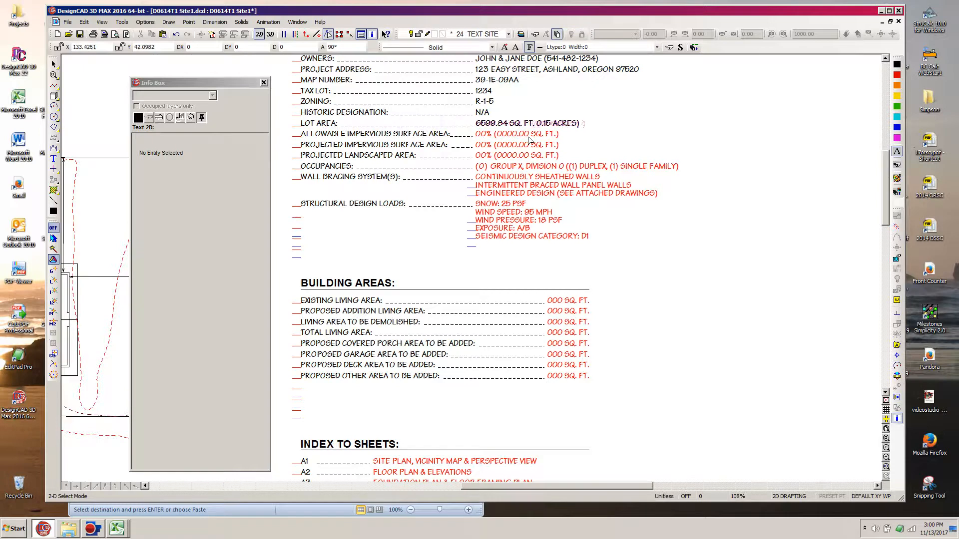
Step: Switch to the Acre Percentage workbook in Excel, widen its window and unprotect the sheet for a calculation in cell B15
{"action": "left_click", "coordinate": [115, 529]}
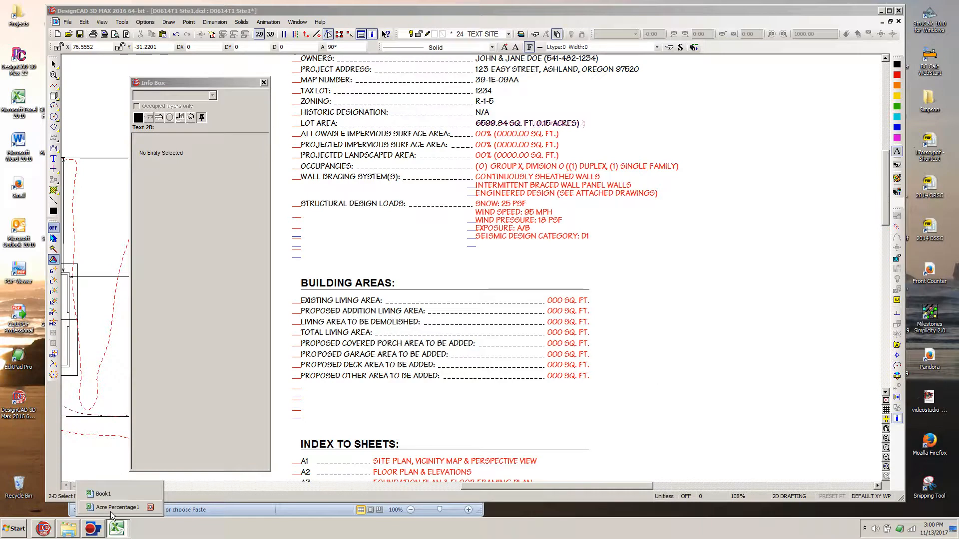
{"action": "left_click", "coordinate": [112, 511]}
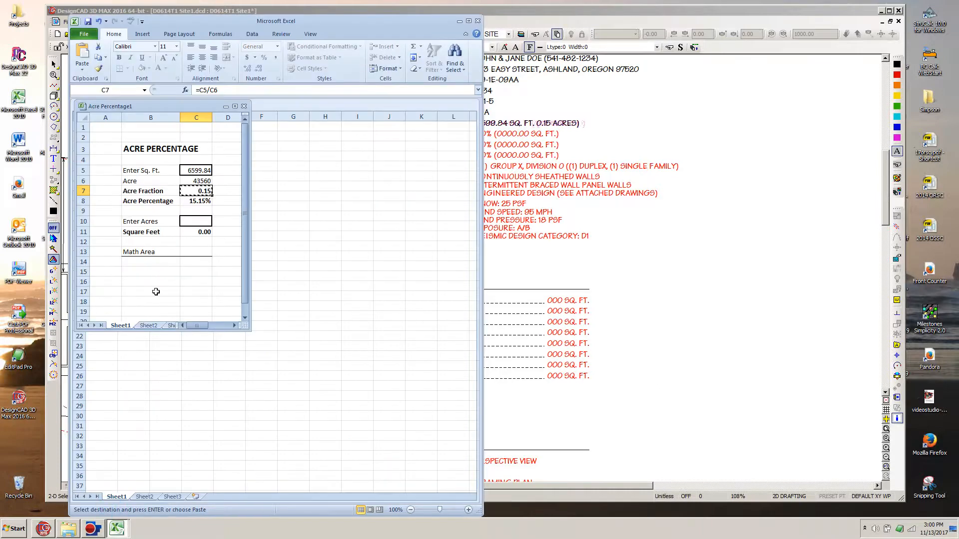
{"action": "left_click", "coordinate": [134, 273]}
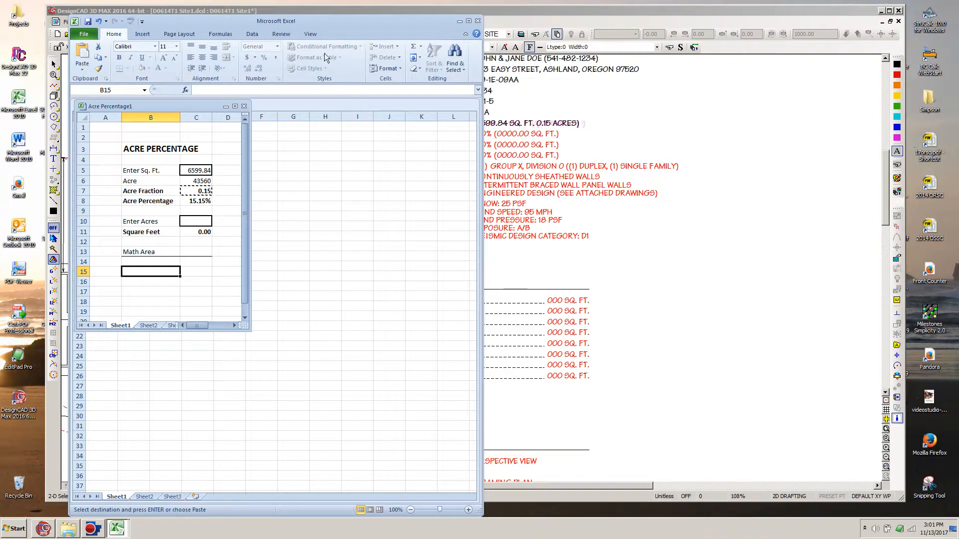
{"action": "left_click_drag", "start_coordinate": [480, 159], "coordinate": [562, 172]}
{"action": "left_click", "coordinate": [281, 35]}
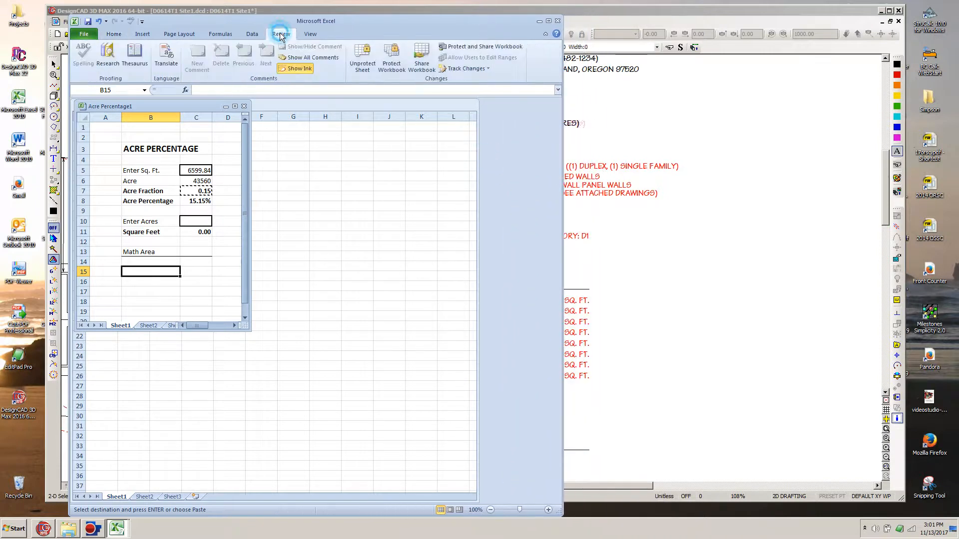
{"action": "left_click", "coordinate": [373, 69]}
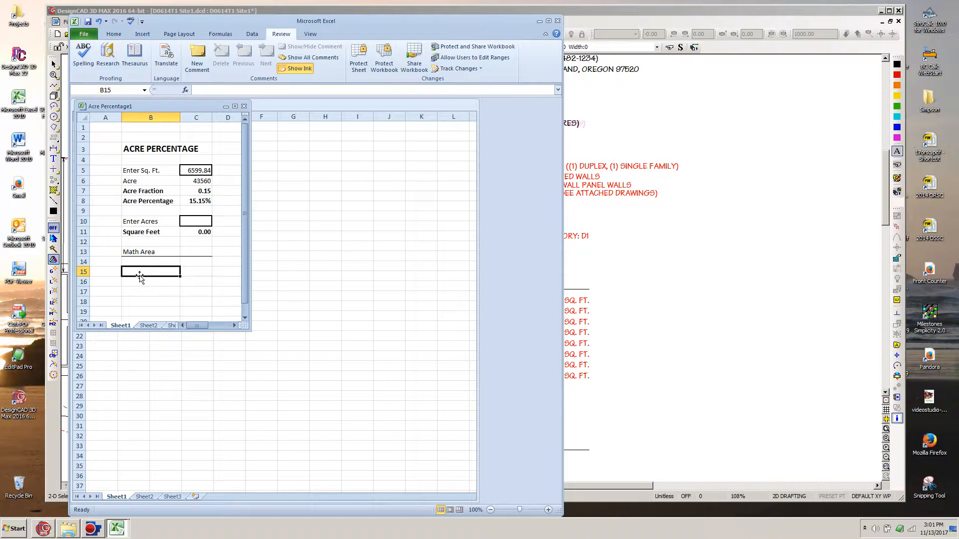
Step: Calculate half the lot's square footage in cell B15 with the formula =C5*.5 and copy the result
{"action": "type", "text": "="}
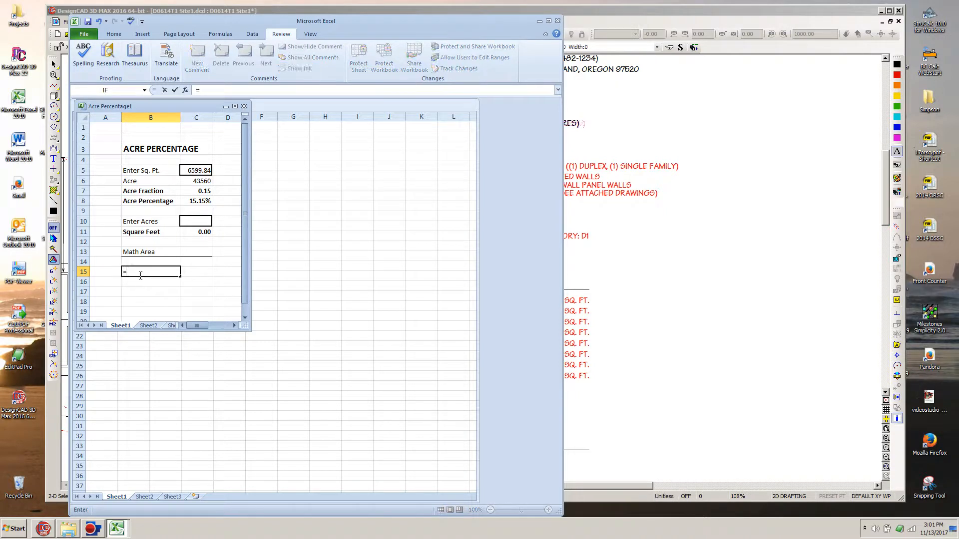
{"action": "left_click", "coordinate": [200, 171]}
{"action": "type", "text": "*.5"}
{"action": "key", "text": "Return"}
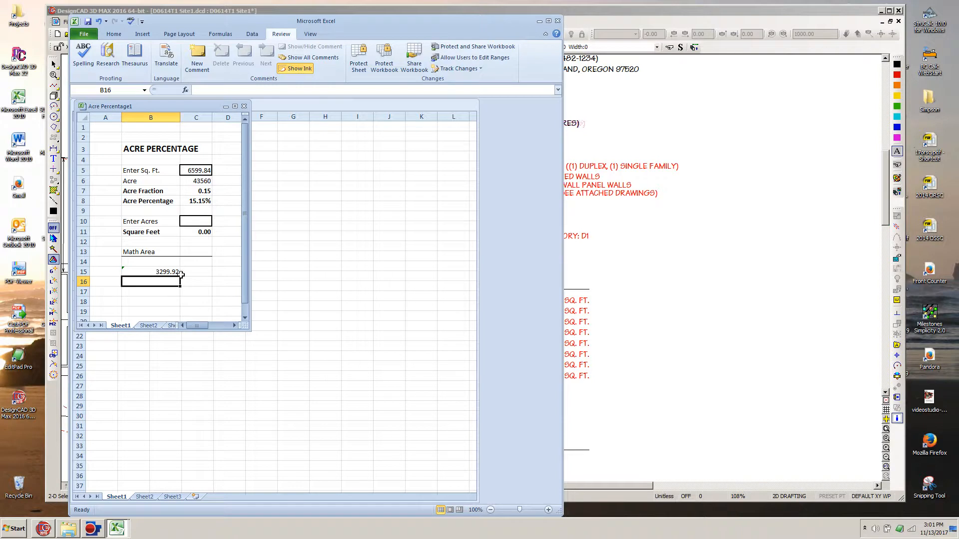
{"action": "left_click", "coordinate": [167, 271]}
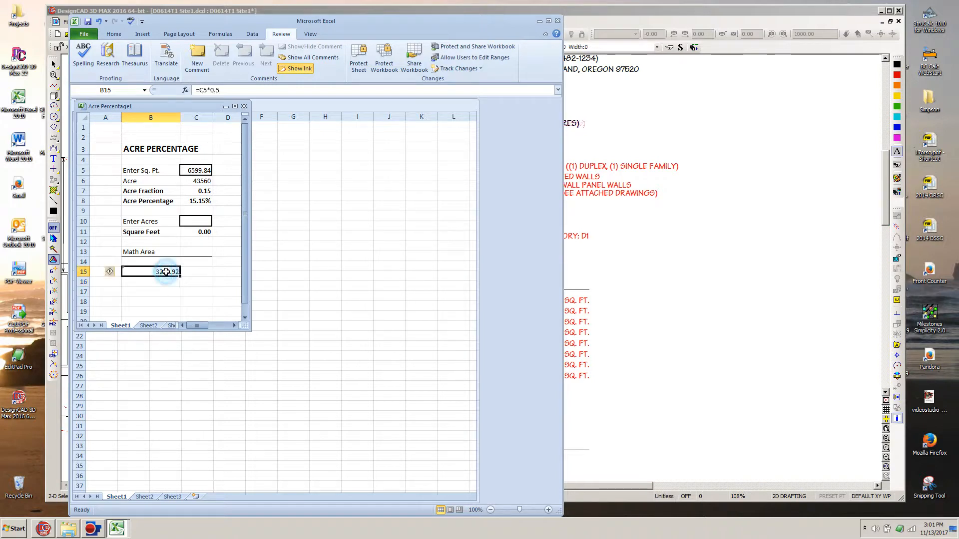
{"action": "key", "text": "ctrl+c"}
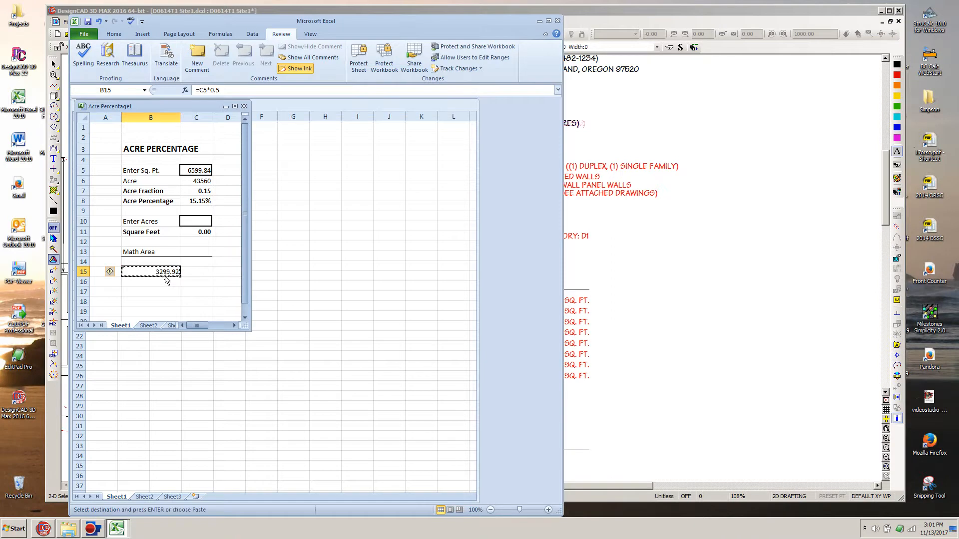
Step: Return to the DesignCAD drawing and change the Allowable Impervious Surface Area entry to 50% (3299.92 SQ. FT.)
{"action": "left_click", "coordinate": [598, 11]}
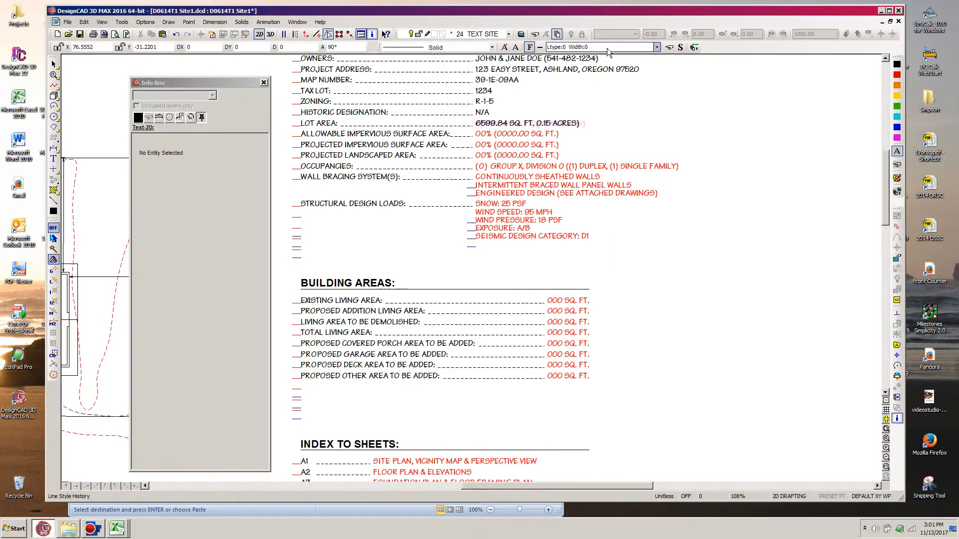
{"action": "left_click", "coordinate": [507, 135]}
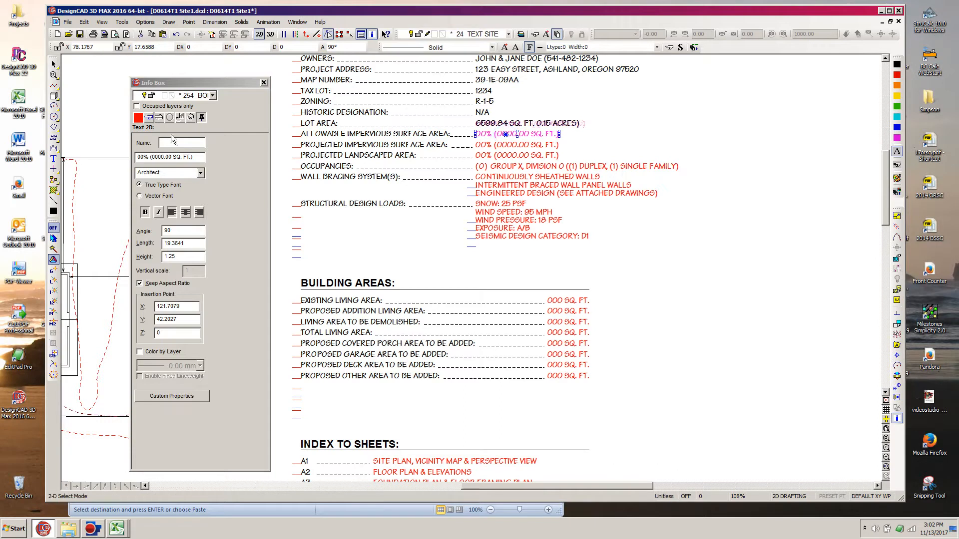
{"action": "left_click", "coordinate": [154, 157]}
{"action": "left_click_drag", "start_coordinate": [166, 157], "coordinate": [172, 158]}
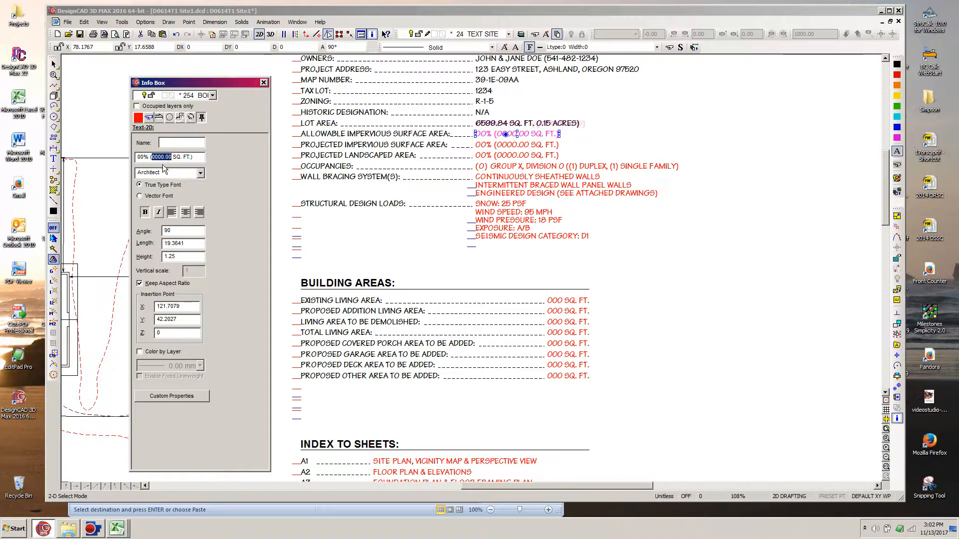
{"action": "key", "text": "ctrl+v"}
{"action": "left_click", "coordinate": [140, 156]}
{"action": "type", "text": "5"}
{"action": "key", "text": "Tab"}
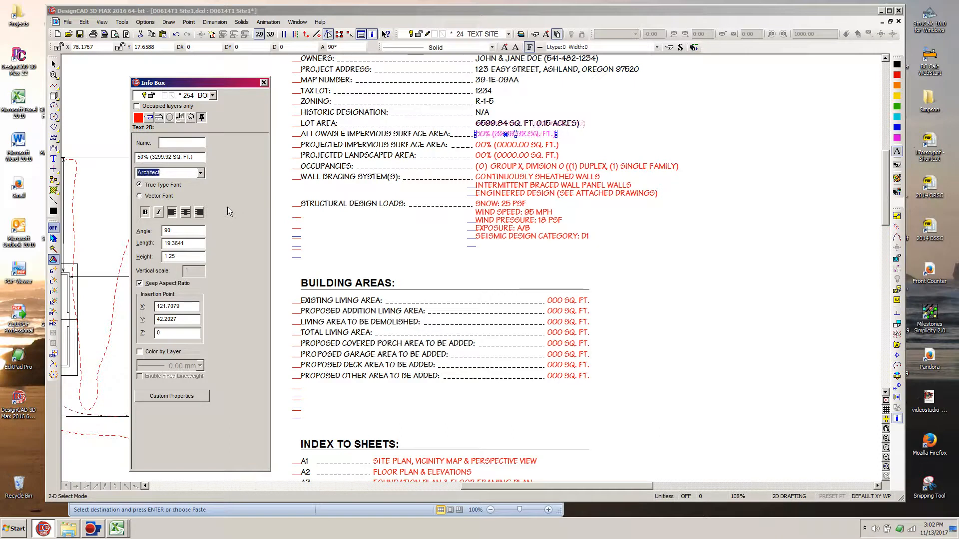
Step: Turn the Allowable Impervious Surface Area entry black and save the drawing
{"action": "left_click", "coordinate": [897, 153]}
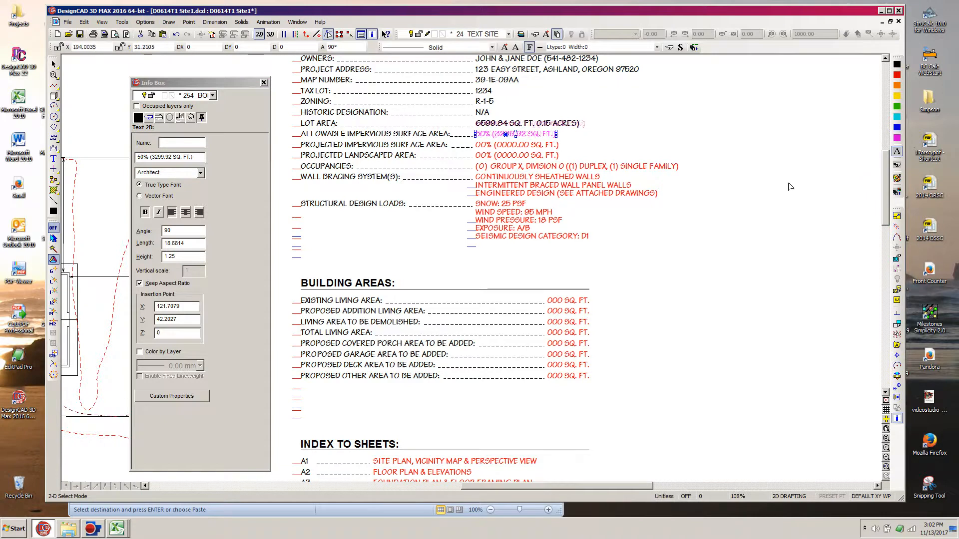
{"action": "left_click", "coordinate": [800, 220]}
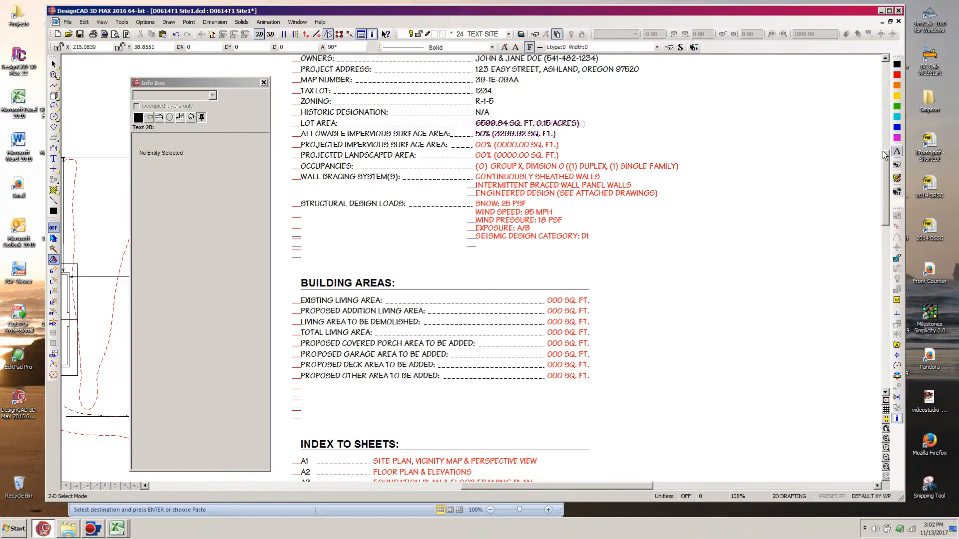
{"action": "key", "text": "ctrl+s"}
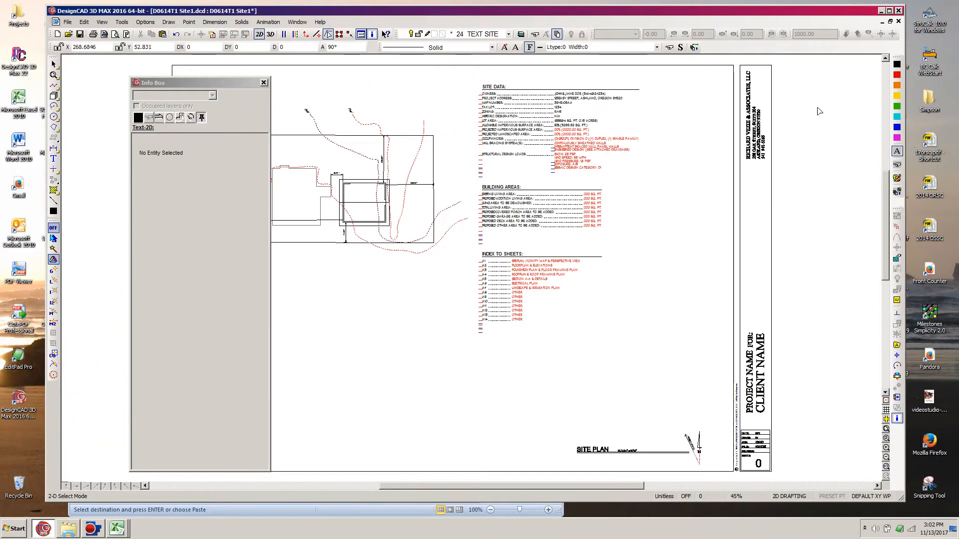